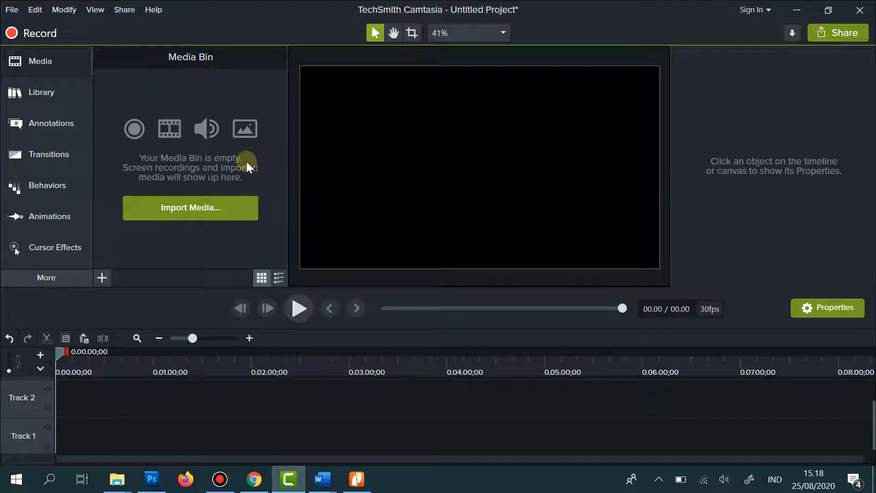
# Start a media import and open LEVIDIO > YOUTUBER > Module #14 - Green Screen Actors on Local Disk (E:), including its inner folder.
pyautogui.click(164, 206)
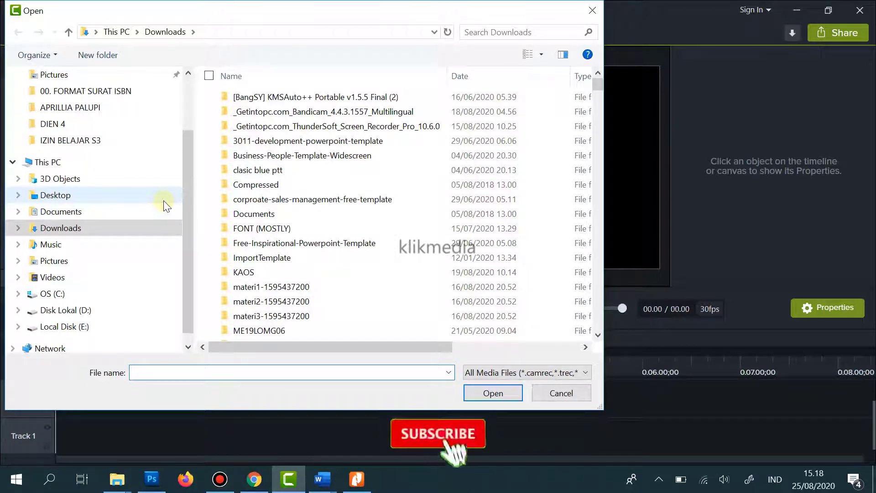
pyautogui.click(79, 326)
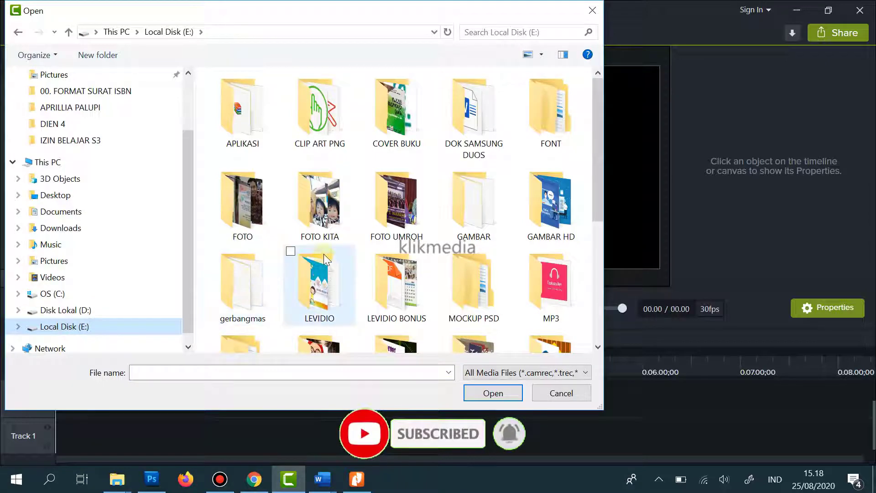
pyautogui.scroll(-5, 324, 254)
pyautogui.scroll(5, 324, 256)
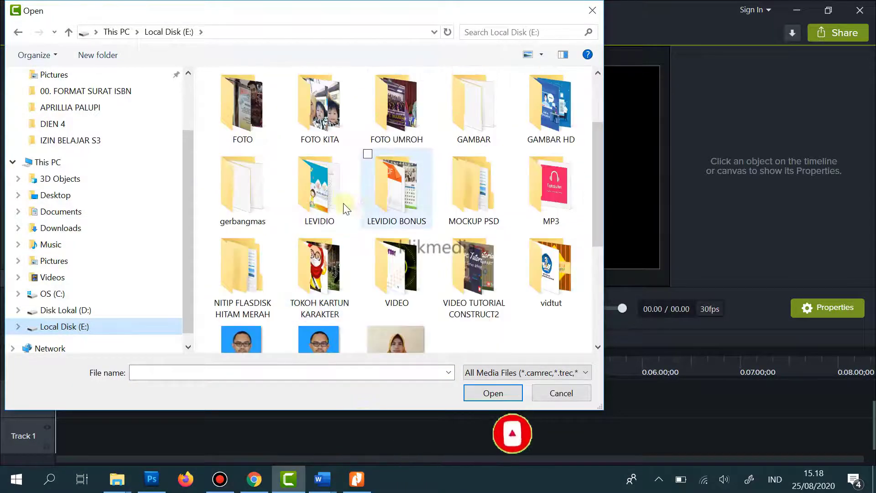
pyautogui.doubleClick(324, 189)
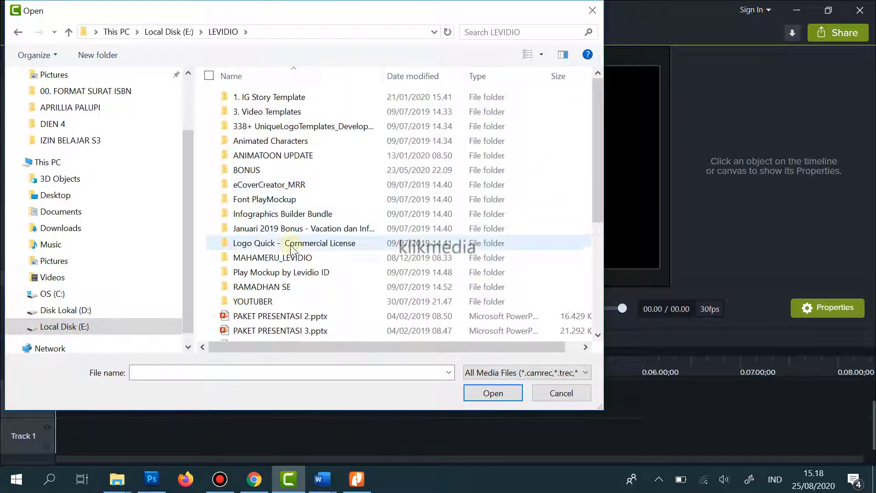
pyautogui.click(263, 301)
pyautogui.doubleClick(262, 300)
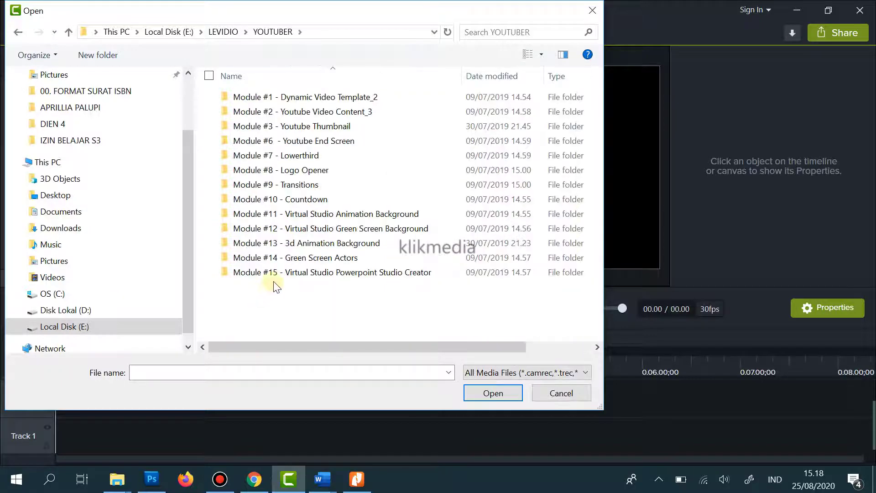
pyautogui.doubleClick(306, 257)
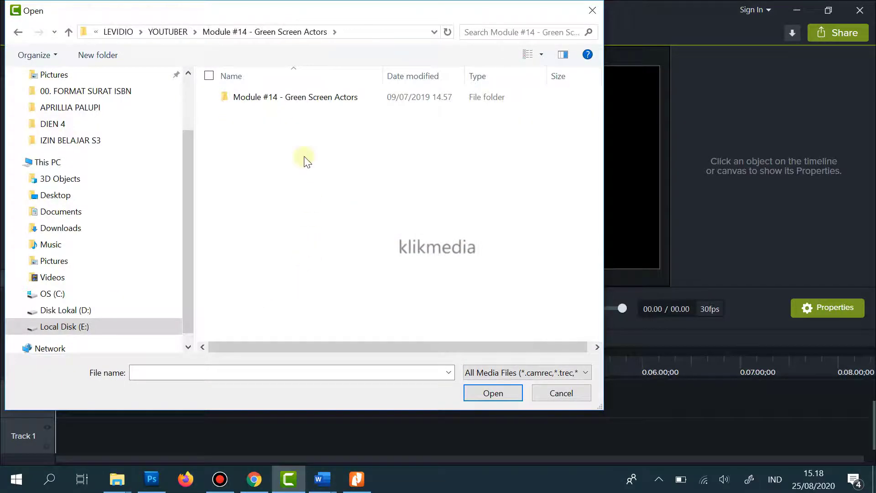
pyautogui.click(296, 105)
pyautogui.doubleClick(295, 105)
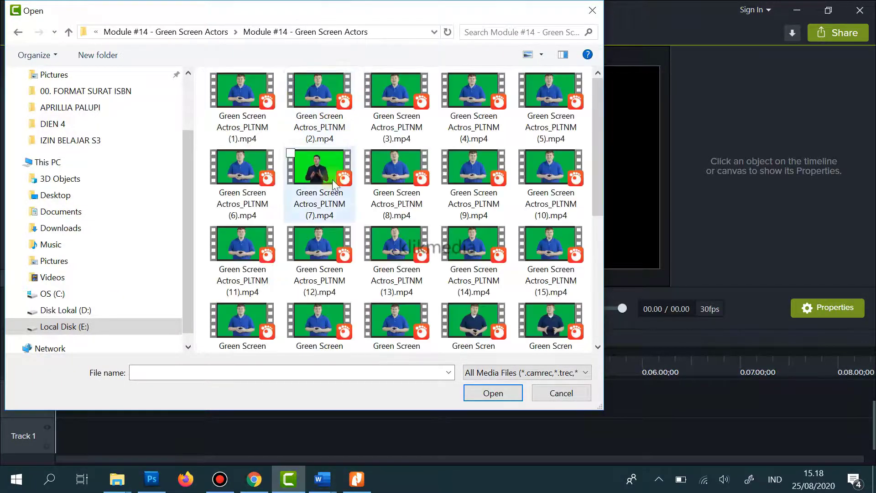
# Import the video Green Screen Actros_PLTNM (7).mp4 into the Media Bin.
pyautogui.scroll(-3, 334, 188)
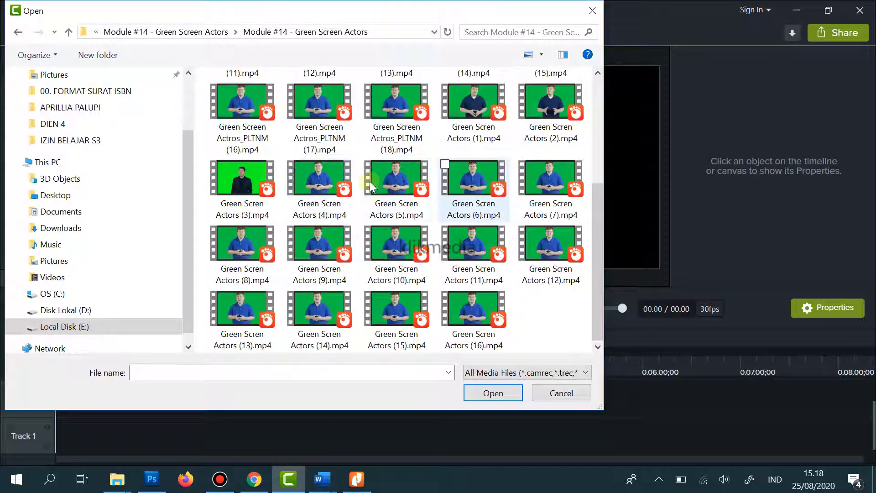
pyautogui.scroll(2, 350, 204)
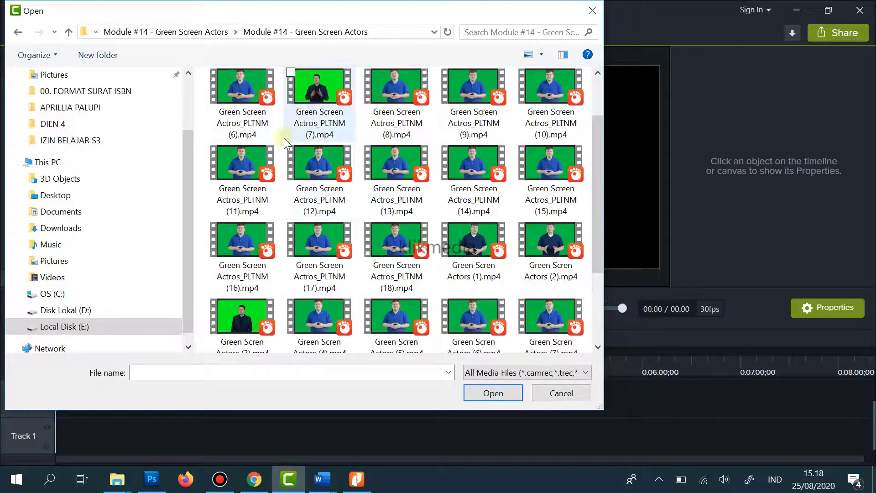
pyautogui.click(325, 81)
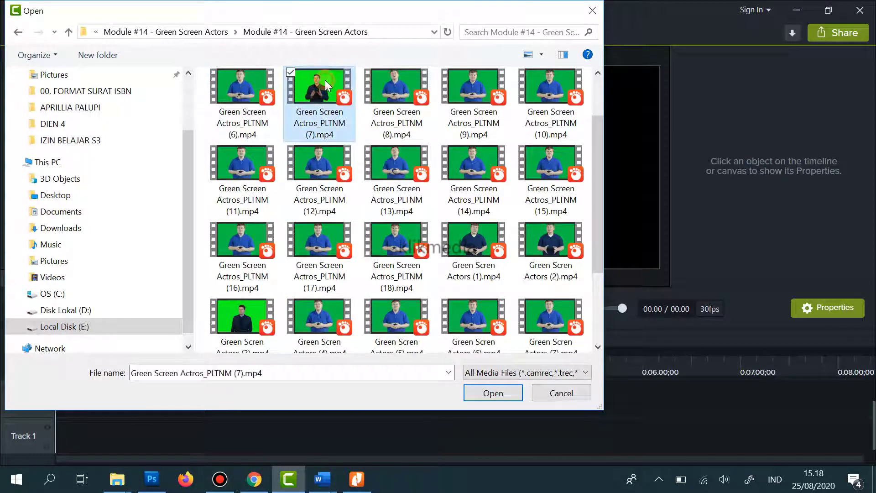
pyautogui.click(499, 392)
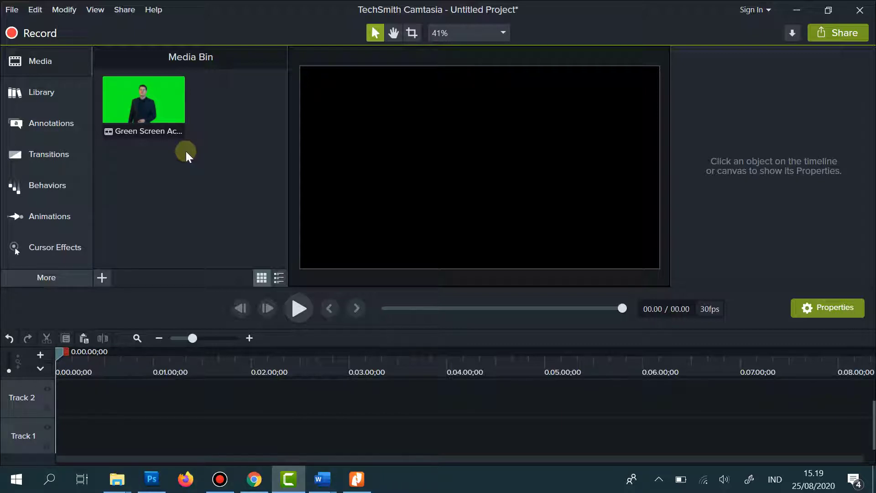
# Import the image GOOGLE FORM.jpg from the Pictures folder into the Media Bin.
pyautogui.rightClick(185, 152)
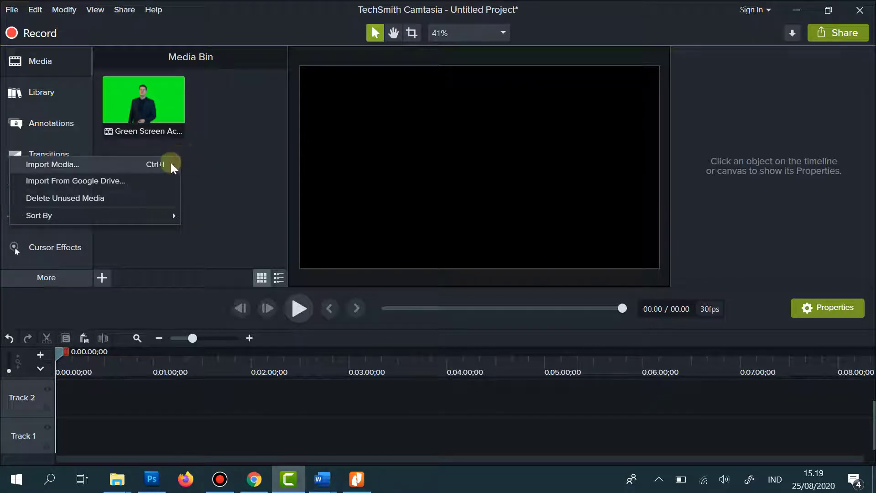
pyautogui.click(171, 163)
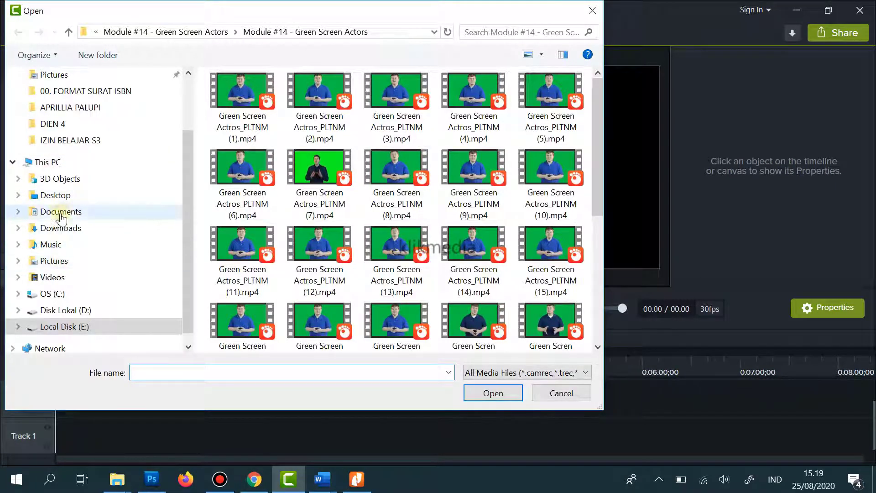
pyautogui.click(59, 261)
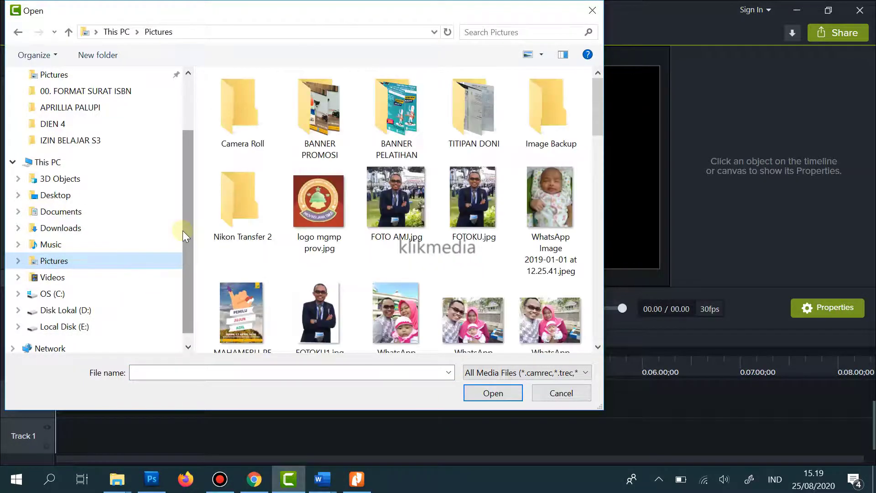
pyautogui.scroll(-4, 328, 230)
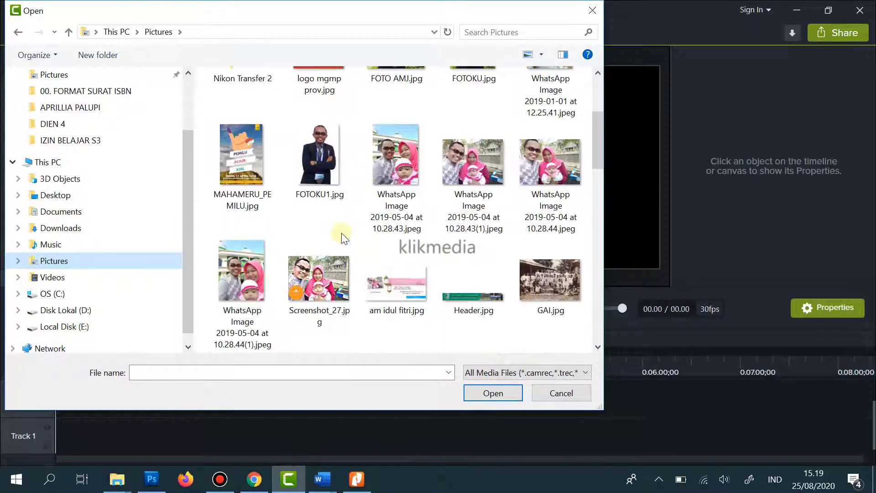
pyautogui.scroll(-2, 341, 233)
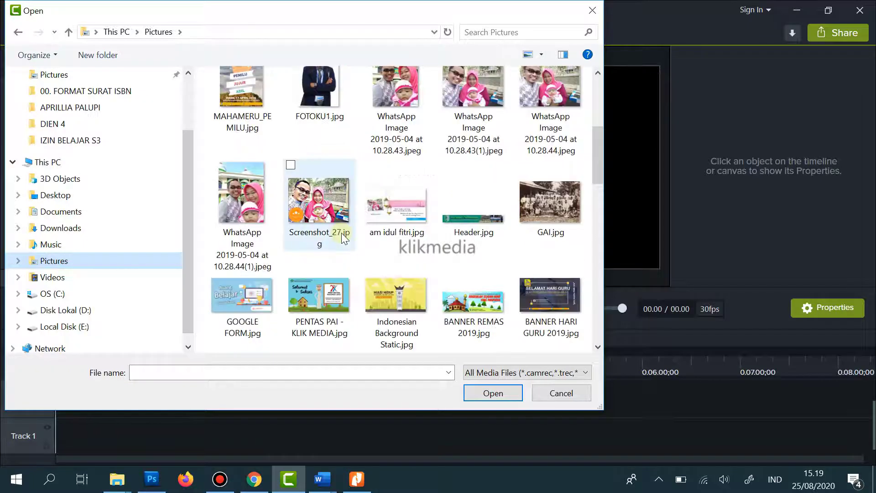
pyautogui.click(240, 295)
pyautogui.click(510, 396)
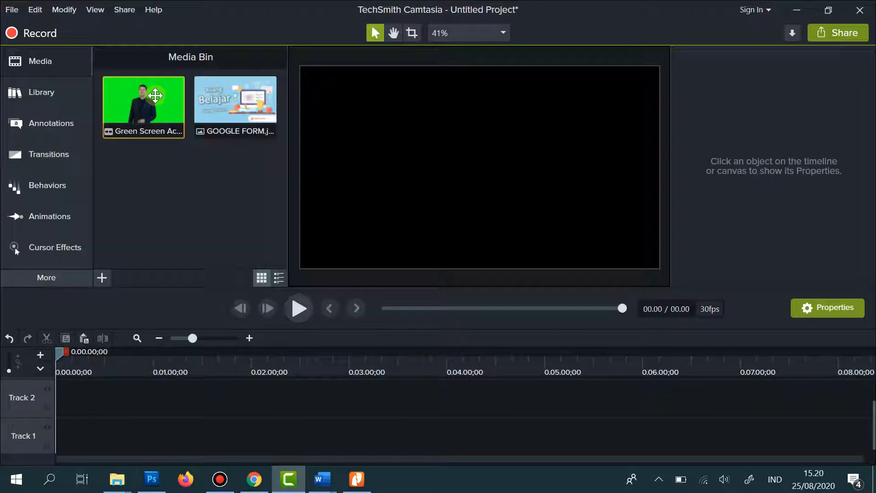
# Place the green screen video at the start of Track 2, keeping the project at 30 FPS, and the GOOGLE FORM image on Track 1.
pyautogui.moveTo(155, 95); pyautogui.dragTo(48, 406)
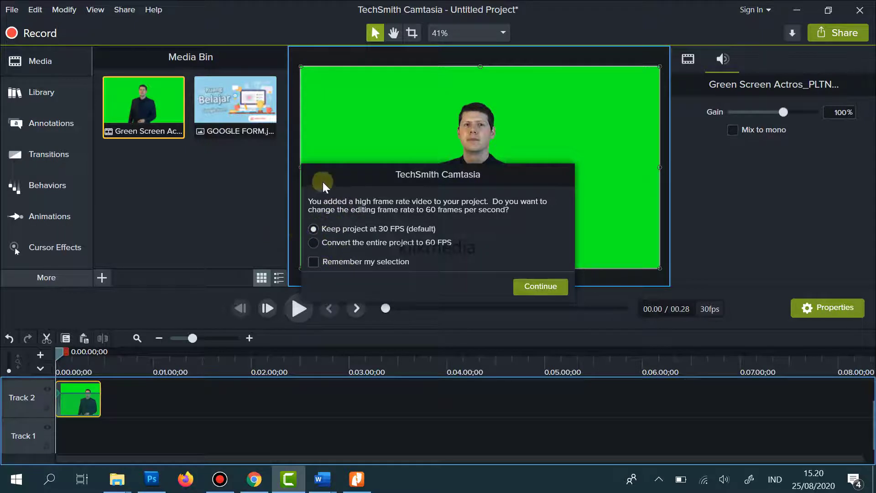
pyautogui.click(540, 286)
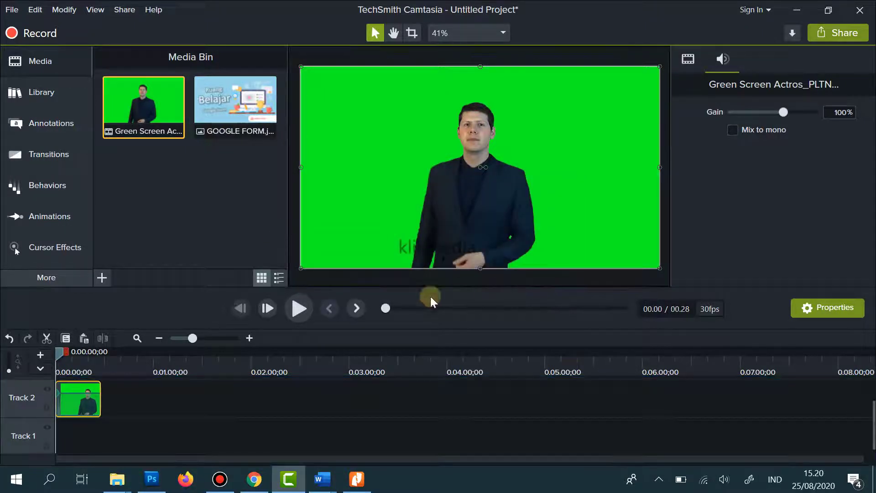
pyautogui.click(228, 123)
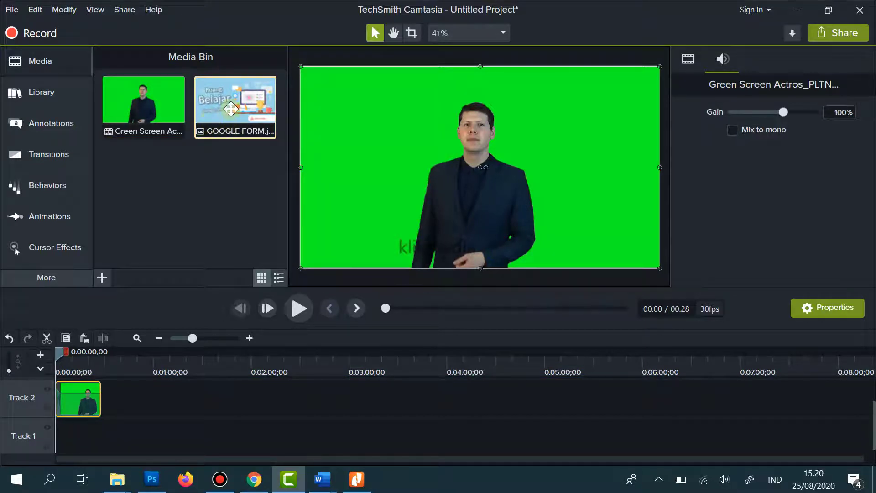
pyautogui.moveTo(231, 108); pyautogui.dragTo(46, 426)
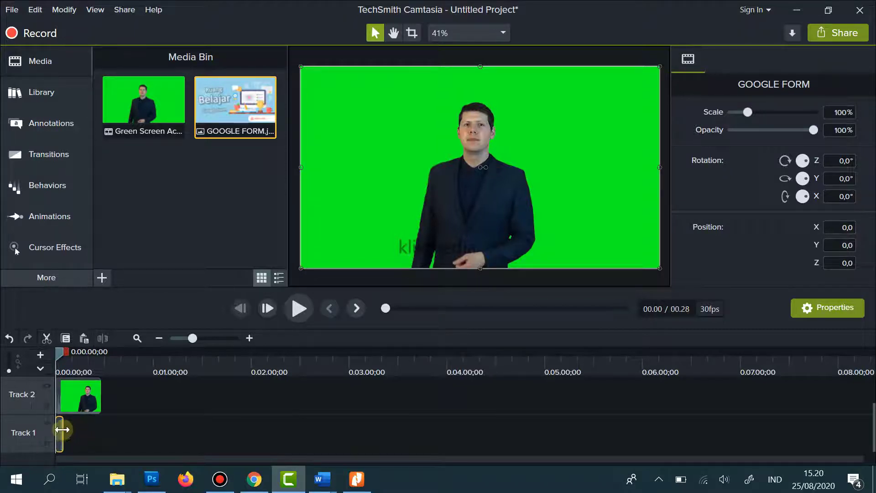
# Extend the GOOGLE FORM image on Track 1 to 28;02 so that it ends together with the green screen clip.
pyautogui.moveTo(56, 353); pyautogui.dragTo(62, 353)
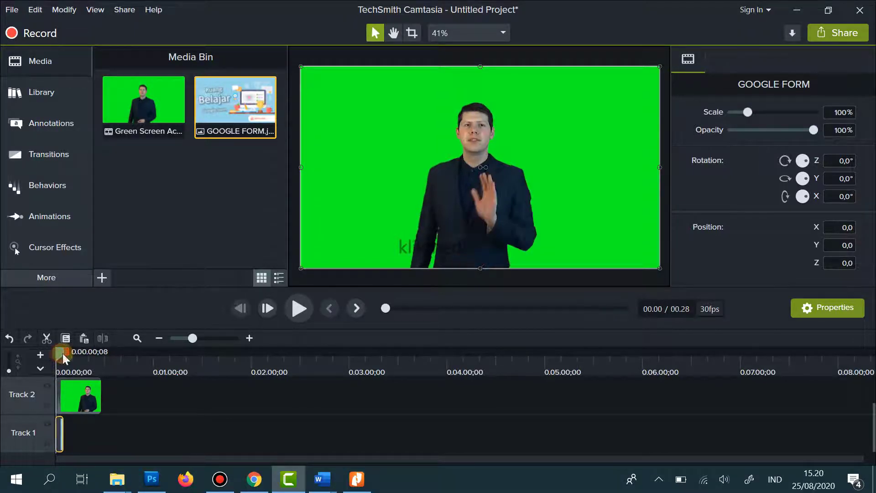
pyautogui.click(80, 394)
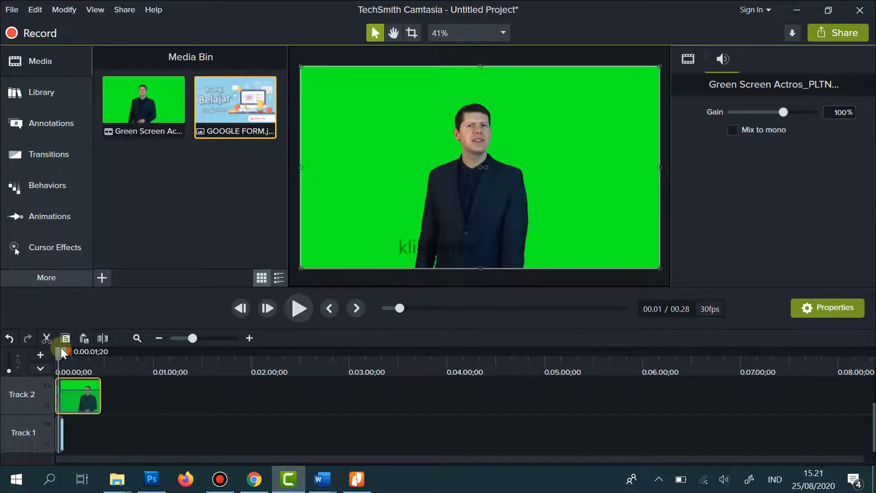
pyautogui.moveTo(60, 349); pyautogui.dragTo(130, 371)
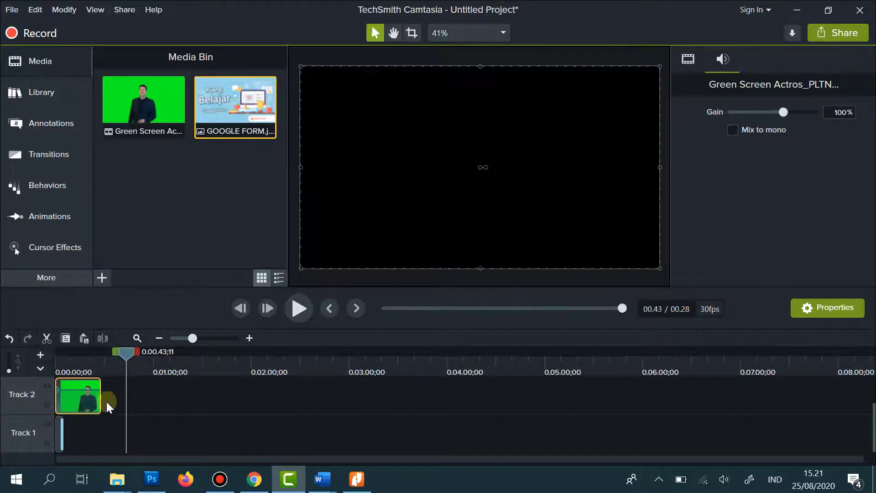
pyautogui.click(58, 435)
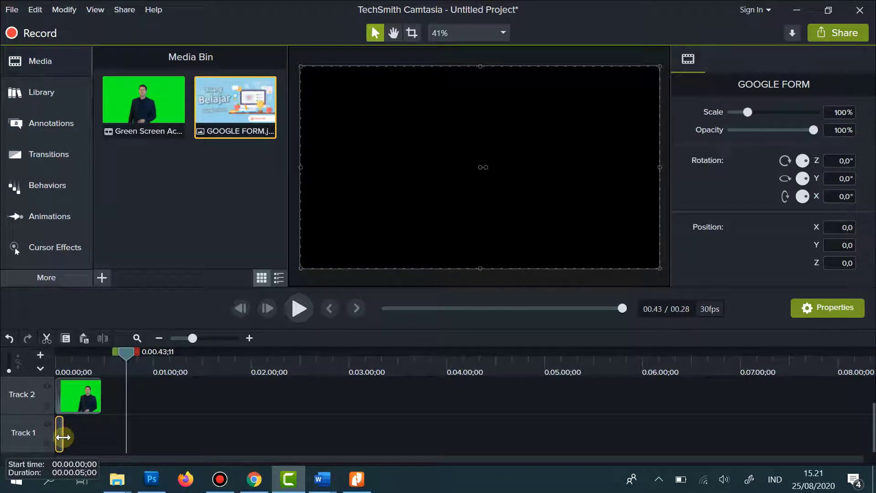
pyautogui.moveTo(63, 437); pyautogui.dragTo(100, 439)
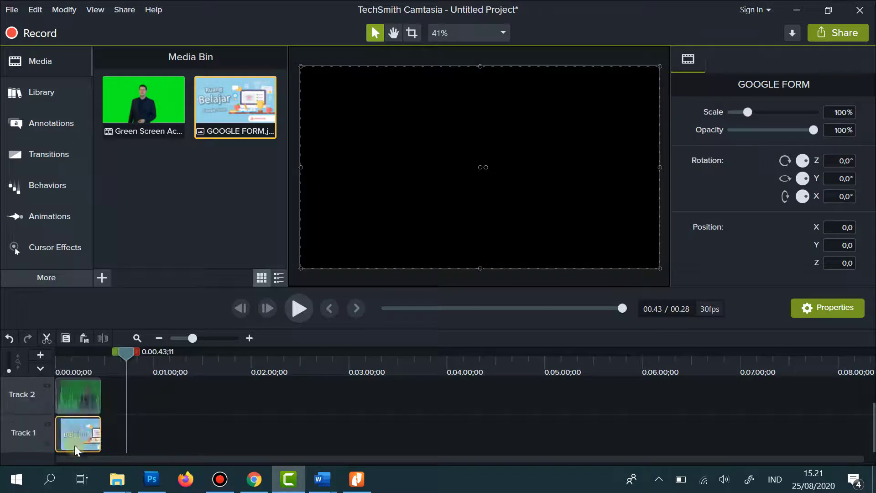
pyautogui.click(75, 431)
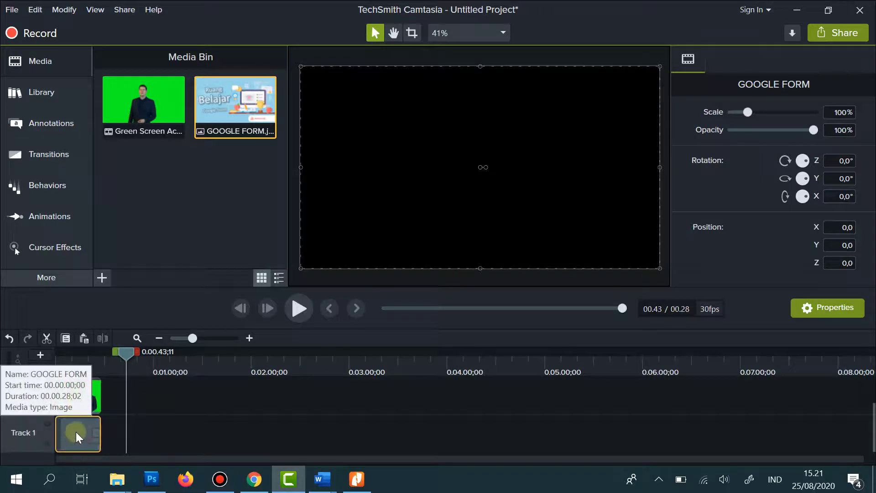
pyautogui.click(97, 395)
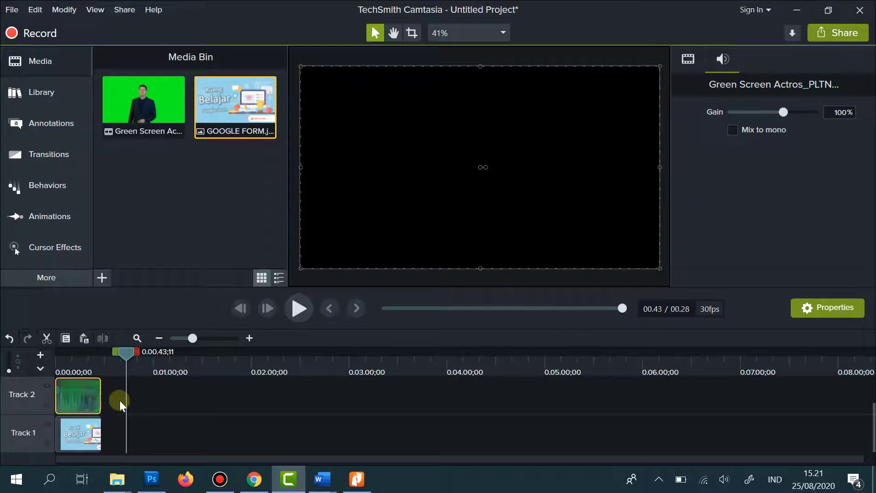
pyautogui.click(121, 361)
pyautogui.moveTo(121, 361); pyautogui.dragTo(136, 386)
pyautogui.click(81, 433)
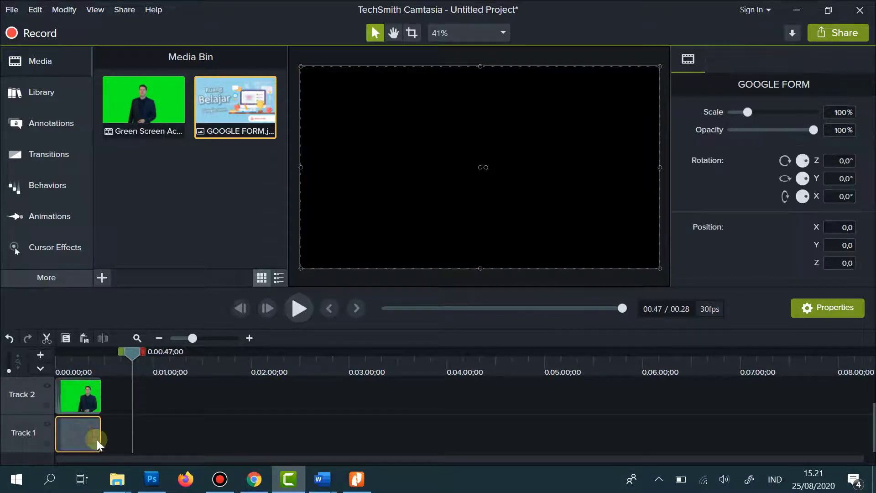
pyautogui.moveTo(100, 437)
pyautogui.mouseDown()
pyautogui.moveTo(327, 447)
pyautogui.moveTo(549, 437)
pyautogui.moveTo(634, 422)
pyautogui.moveTo(101, 421)
pyautogui.mouseUp()
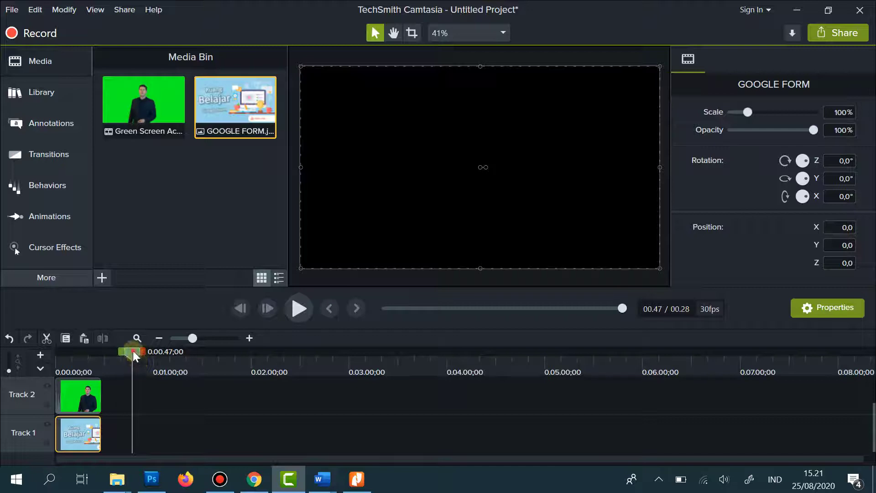
# Apply the Remove a Color visual effect to the green screen clip on Track 2, with the playhead at about 0.00.13;04.
pyautogui.moveTo(136, 354); pyautogui.dragTo(75, 366)
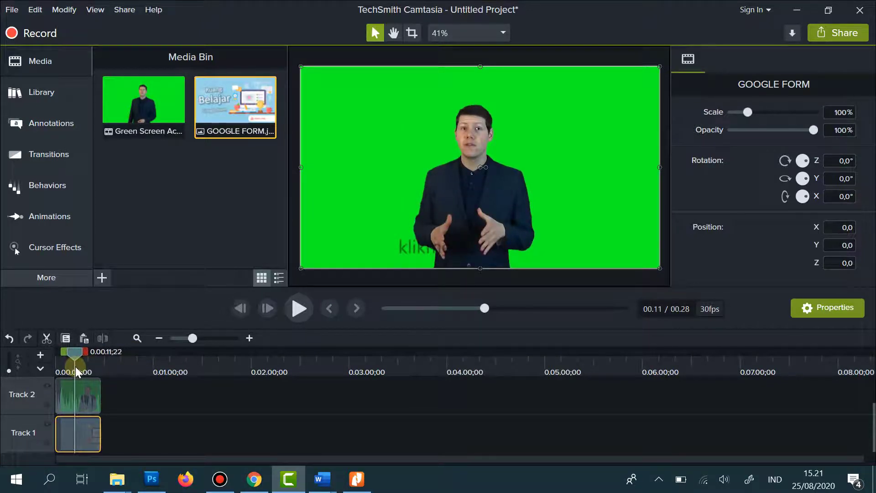
pyautogui.click(119, 412)
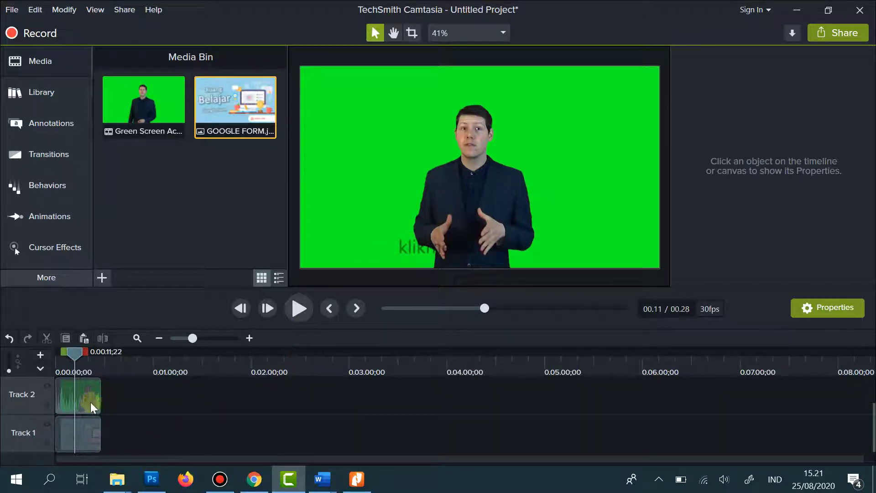
pyautogui.moveTo(80, 352)
pyautogui.mouseDown()
pyautogui.moveTo(91, 358)
pyautogui.moveTo(72, 360)
pyautogui.mouseUp()
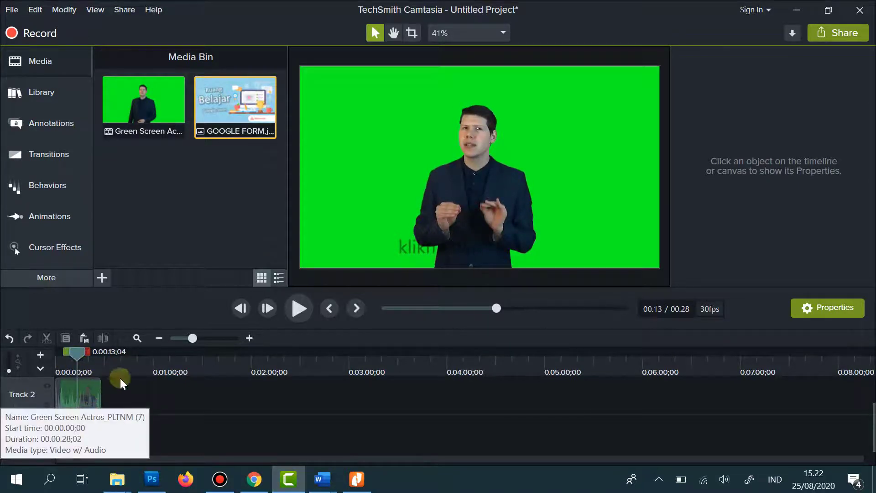
pyautogui.click(90, 391)
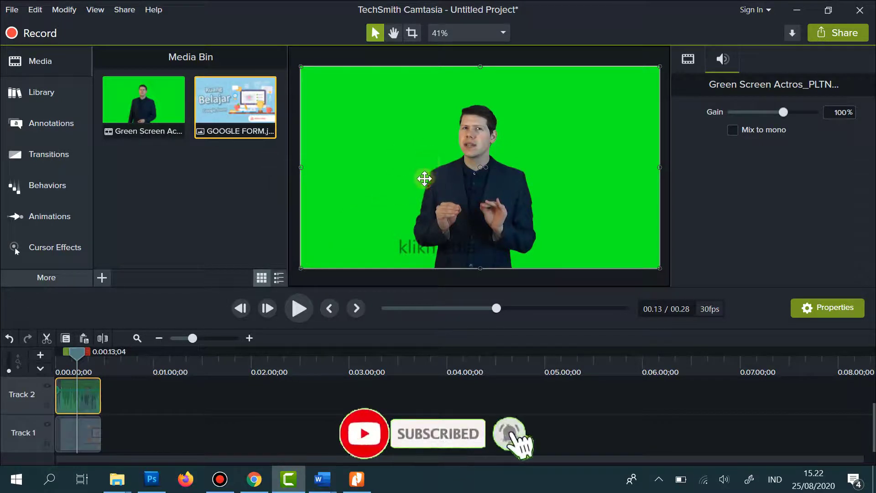
pyautogui.rightClick(394, 172)
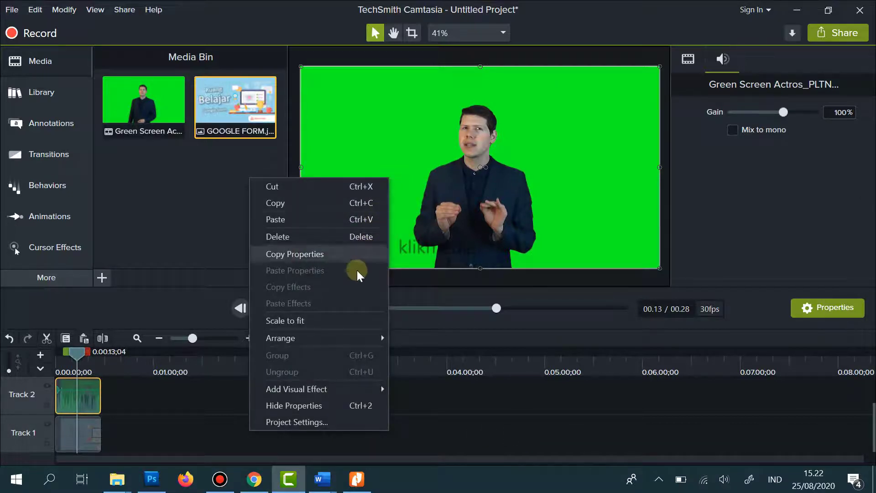
pyautogui.moveTo(352, 386)
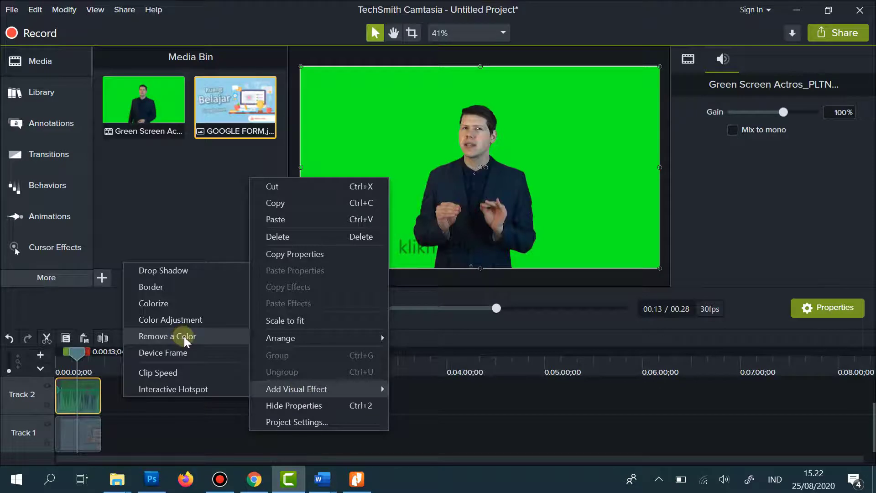
pyautogui.click(355, 110)
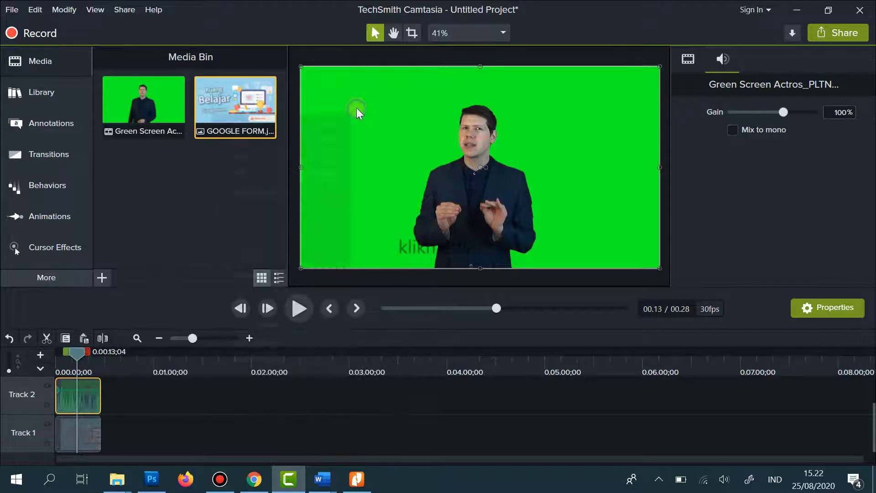
pyautogui.rightClick(355, 111)
pyautogui.click(396, 116)
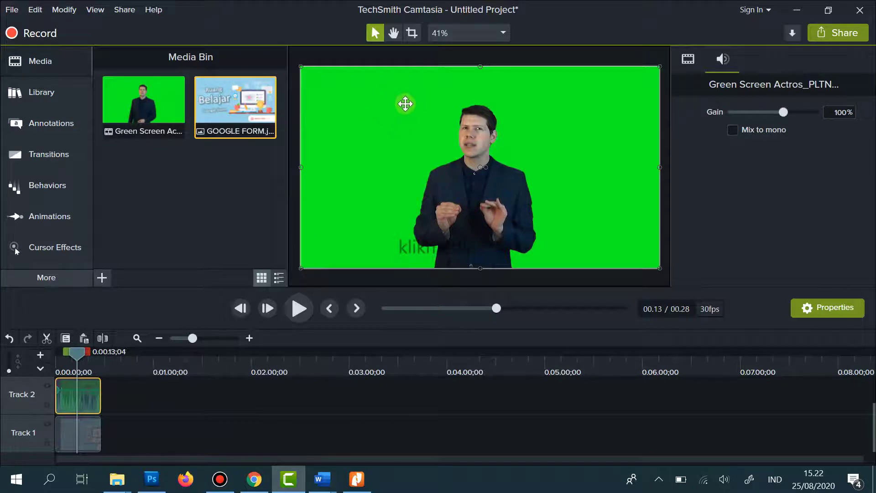
pyautogui.rightClick(373, 105)
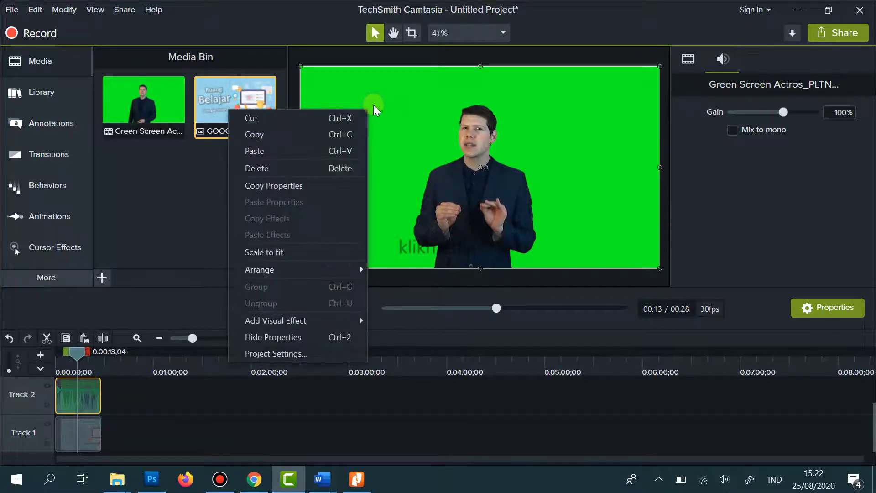
pyautogui.moveTo(325, 326)
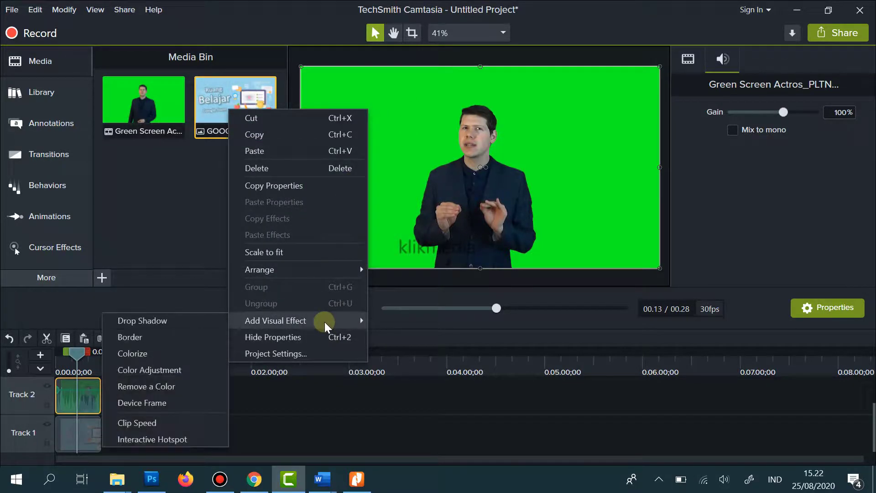
pyautogui.click(201, 386)
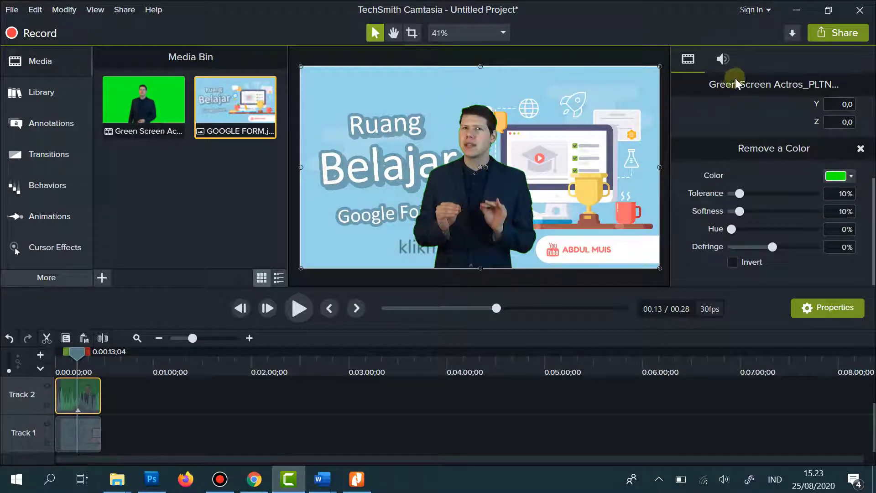
# Try to sample the colour to remove from the canvas area just above the Ruang Belajar heading.
pyautogui.click(848, 177)
pyautogui.click(846, 214)
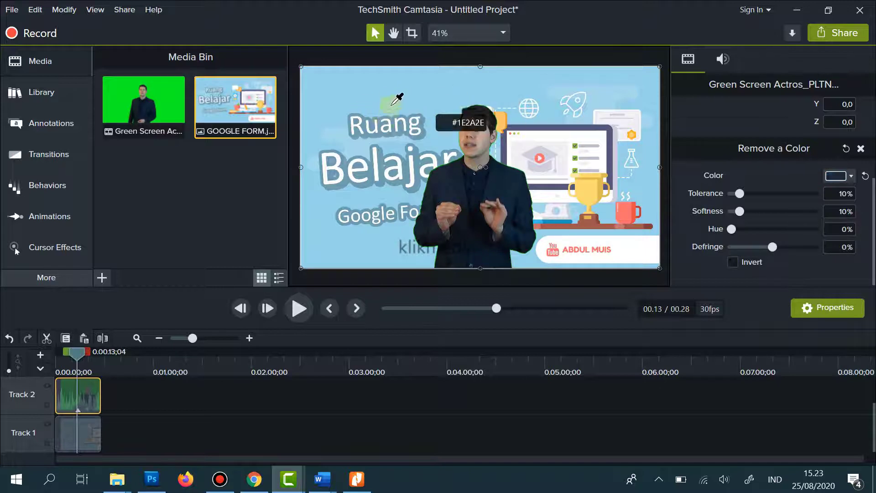
pyautogui.click(426, 95)
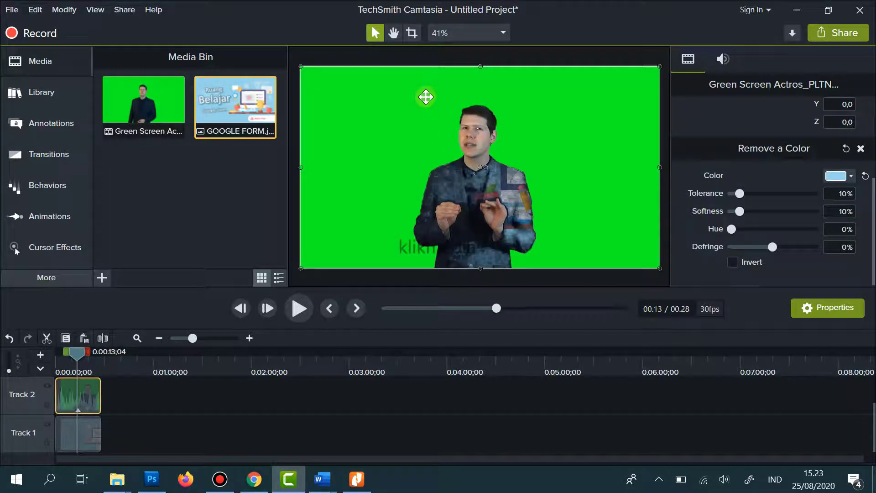
# Sample the video's green backdrop from the canvas as the colour for Remove a Color.
pyautogui.click(850, 177)
pyautogui.click(845, 203)
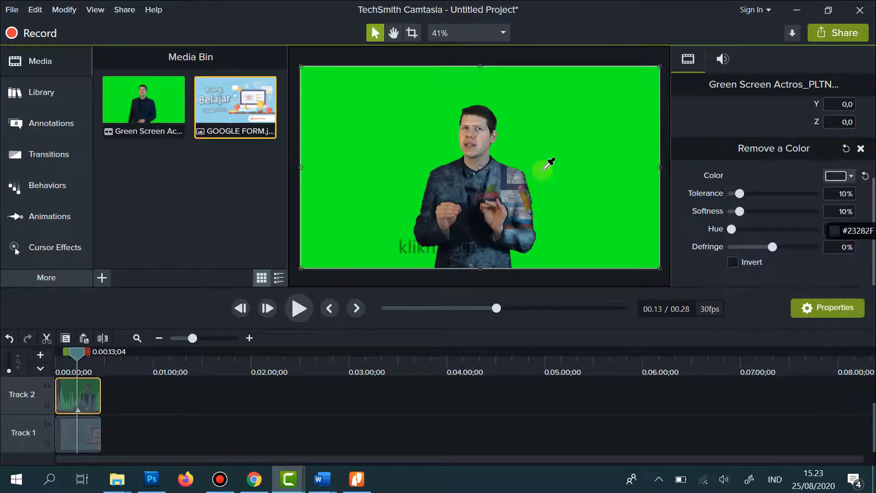
pyautogui.click(560, 114)
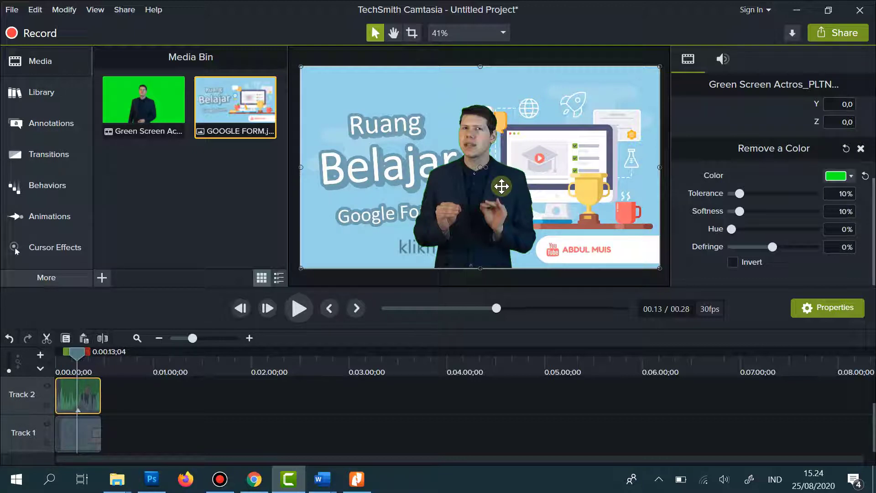
# Try sampling another colour from the canvas for Remove a Color, and undo that colour change.
pyautogui.click(851, 176)
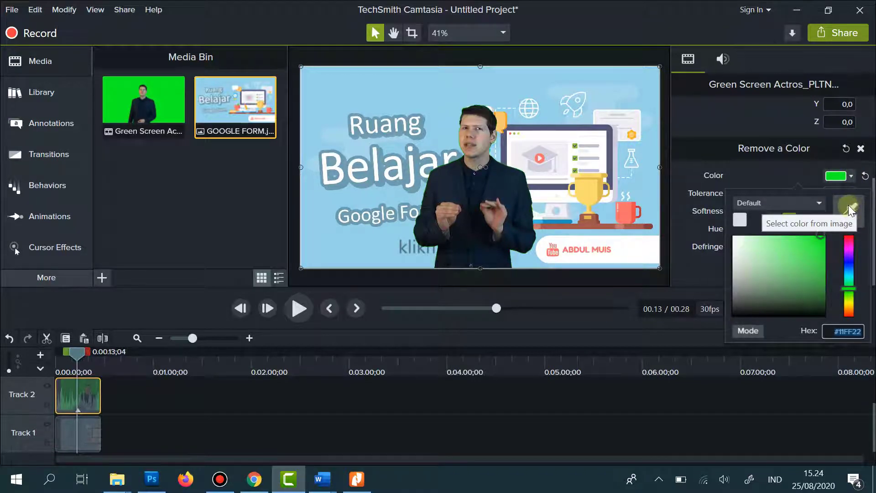
pyautogui.click(849, 205)
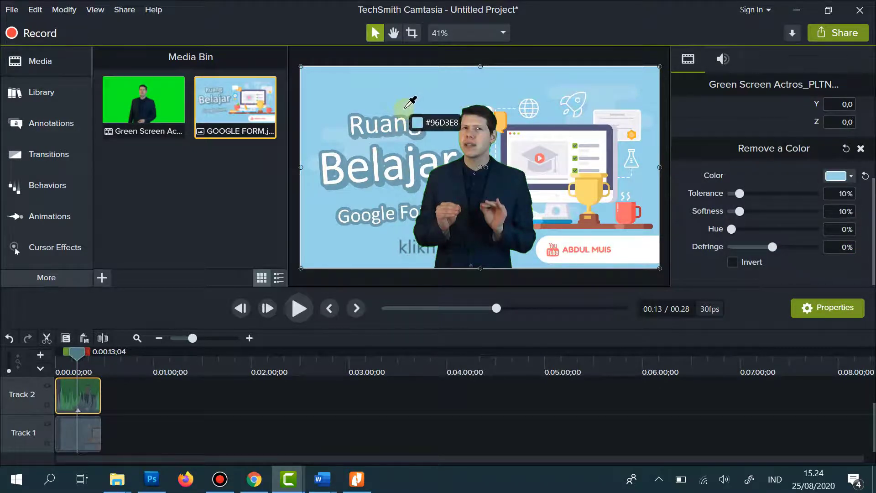
pyautogui.click(858, 175)
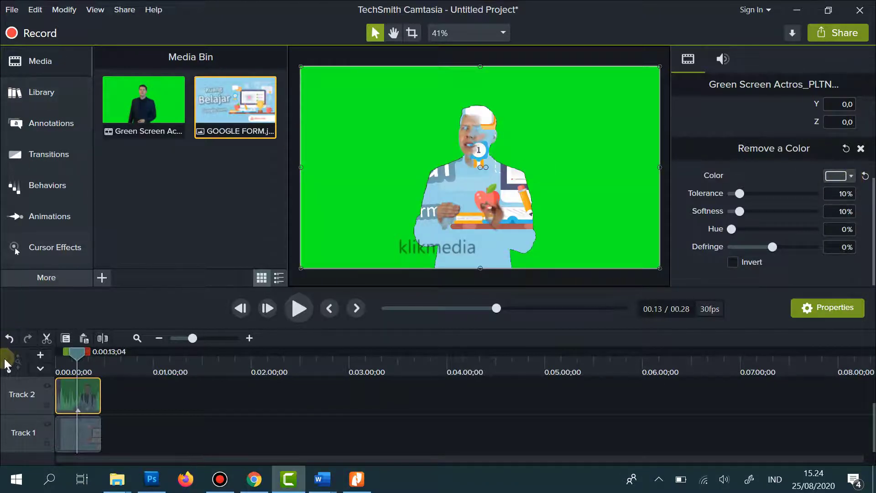
pyautogui.click(9, 338)
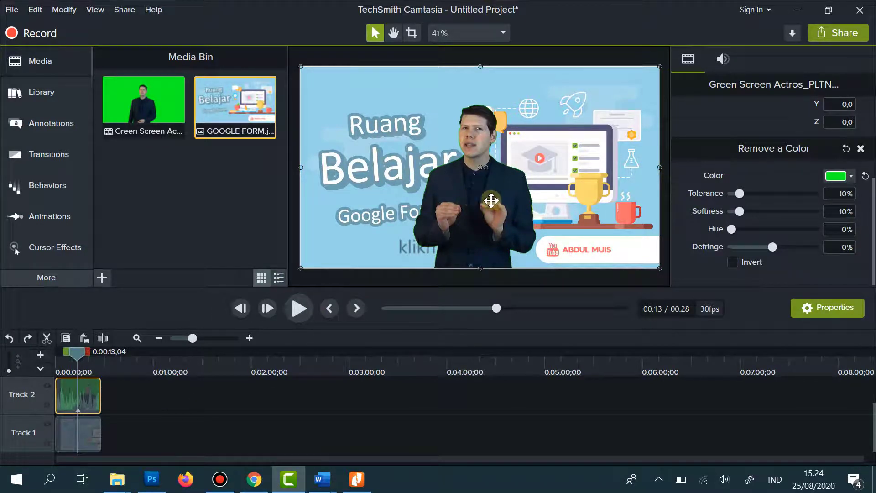
# Move the keyed presenter to the right side of the background image, in front of the monitor illustration.
pyautogui.moveTo(492, 200); pyautogui.dragTo(392, 199)
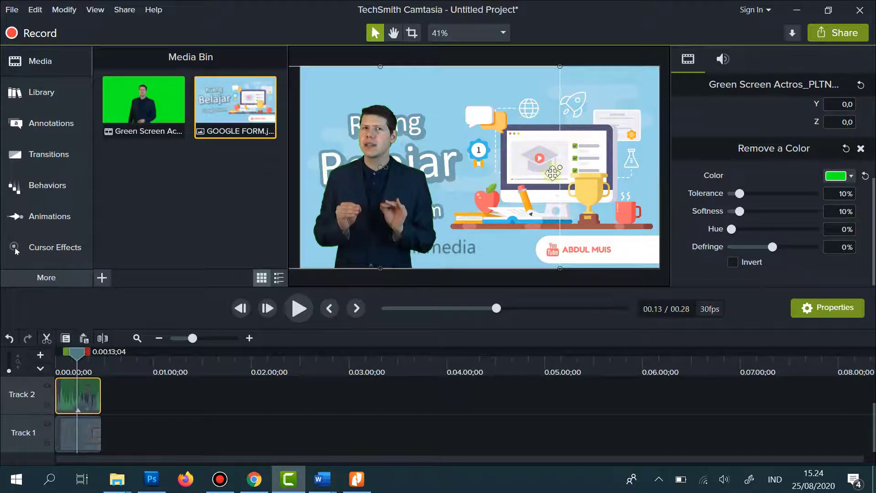
pyautogui.moveTo(378, 184); pyautogui.dragTo(585, 203)
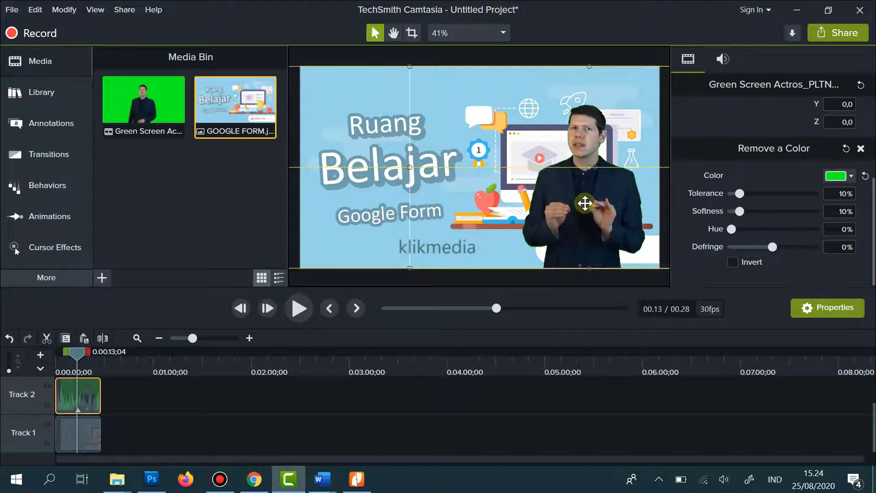
pyautogui.moveTo(585, 203)
pyautogui.mouseDown()
pyautogui.moveTo(573, 204)
pyautogui.moveTo(577, 274)
pyautogui.moveTo(581, 190)
pyautogui.moveTo(579, 214)
pyautogui.moveTo(577, 191)
pyautogui.moveTo(580, 201)
pyautogui.moveTo(523, 193)
pyautogui.moveTo(526, 199)
pyautogui.moveTo(457, 205)
pyautogui.moveTo(585, 205)
pyautogui.mouseUp()
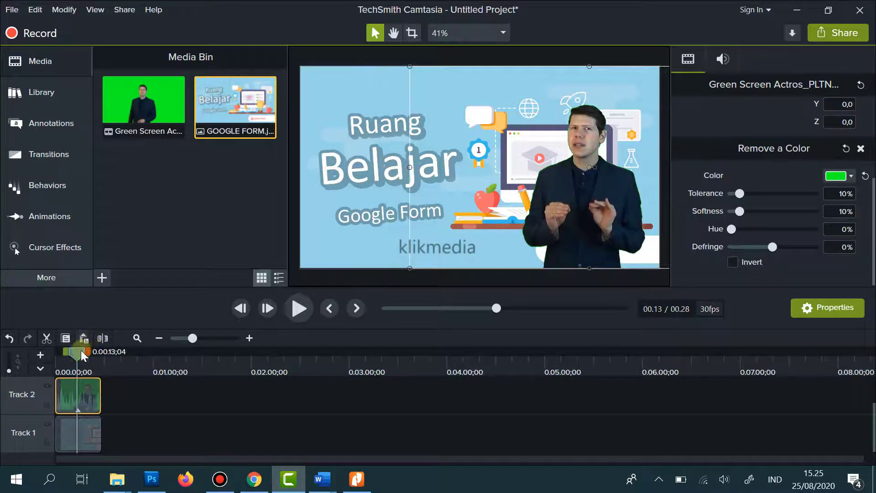
# Play the composited video from the beginning to check the keyed presenter over the background, stopping at about 8 seconds.
pyautogui.moveTo(76, 351); pyautogui.dragTo(28, 353)
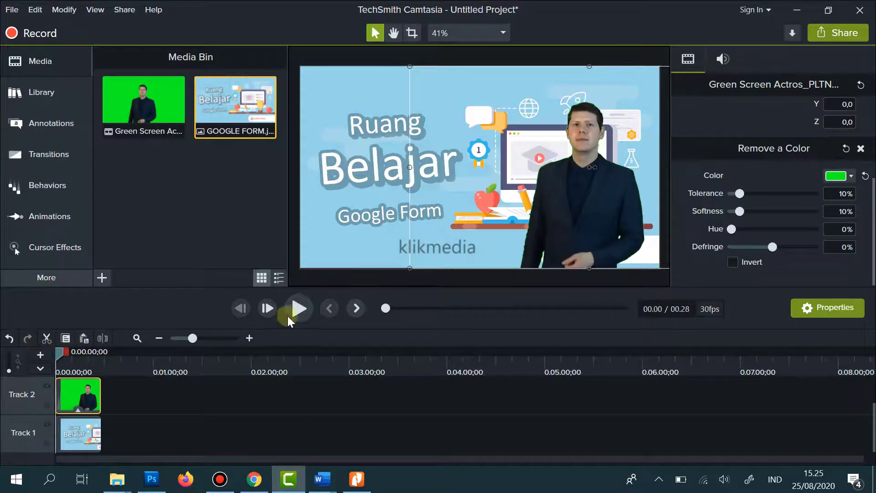
pyautogui.click(298, 309)
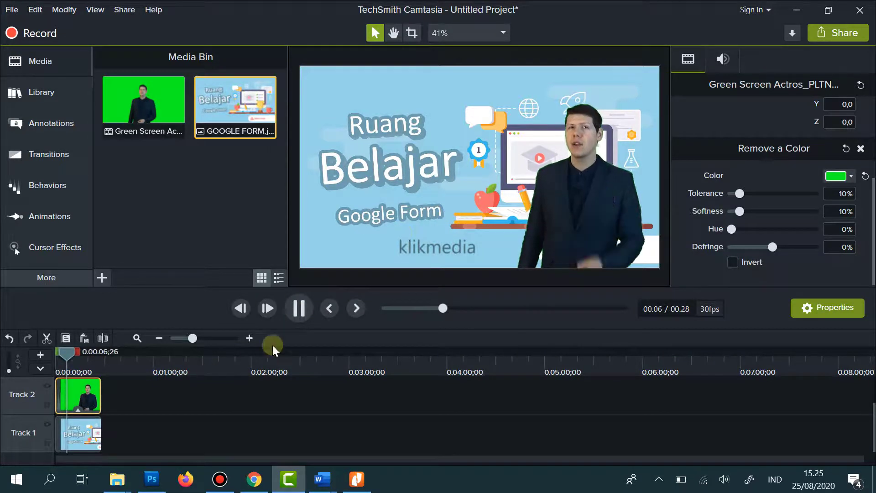
pyautogui.click(307, 307)
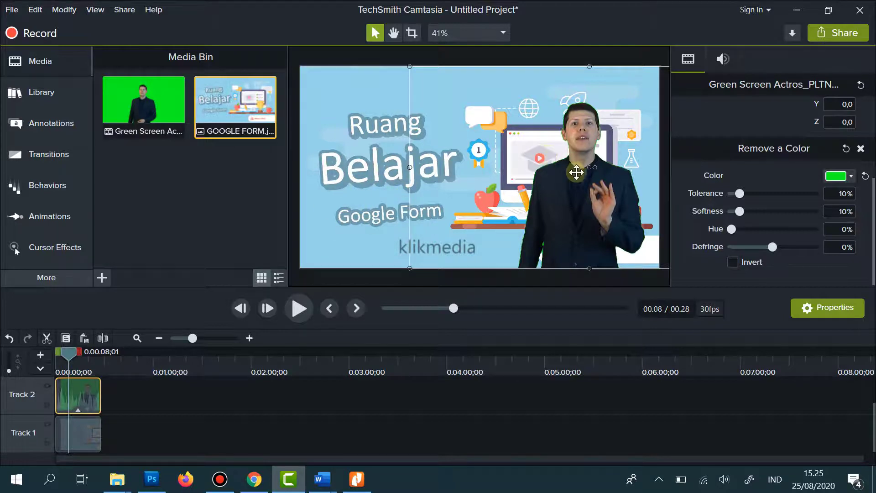
# Import Green Screen Actros_PLTNM (6).mp4 from the Module #14 - Green Screen Actors folder on drive E into the Media Bin.
pyautogui.rightClick(170, 166)
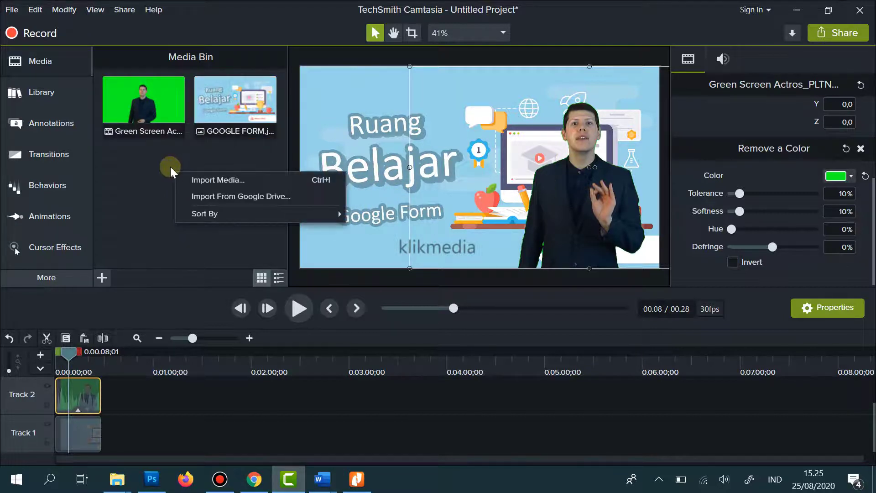
pyautogui.click(201, 182)
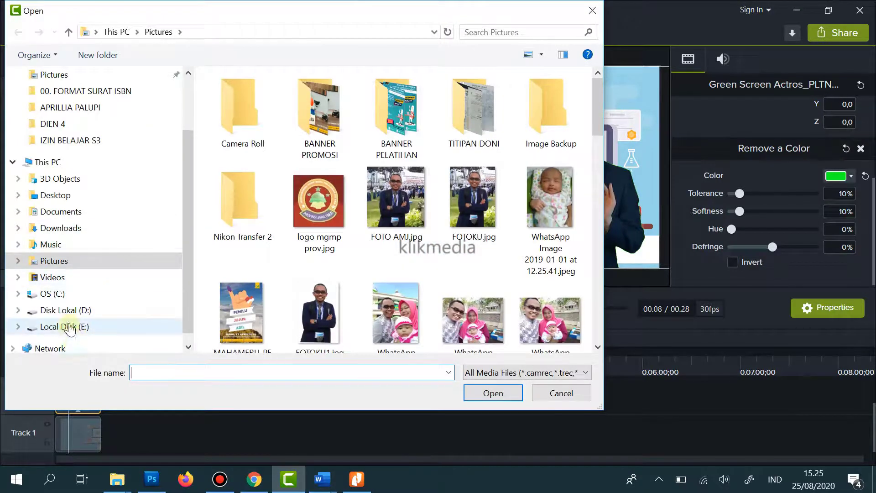
pyautogui.click(70, 327)
pyautogui.doubleClick(325, 297)
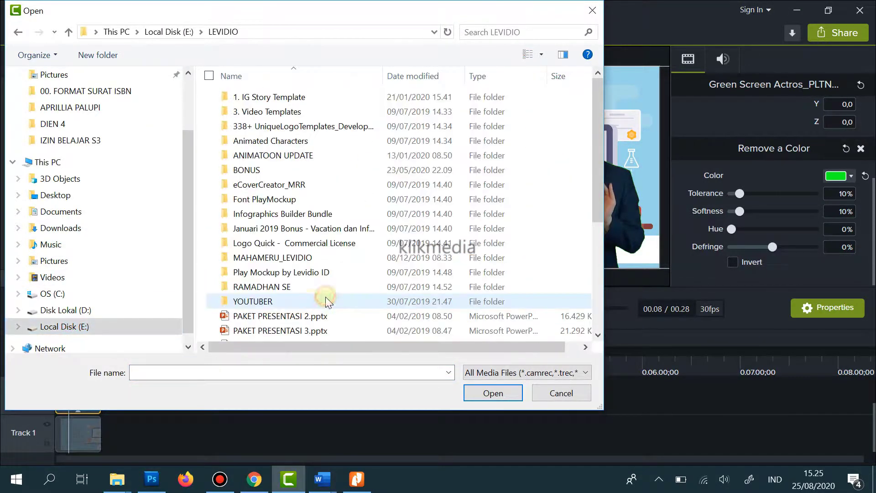
pyautogui.doubleClick(276, 301)
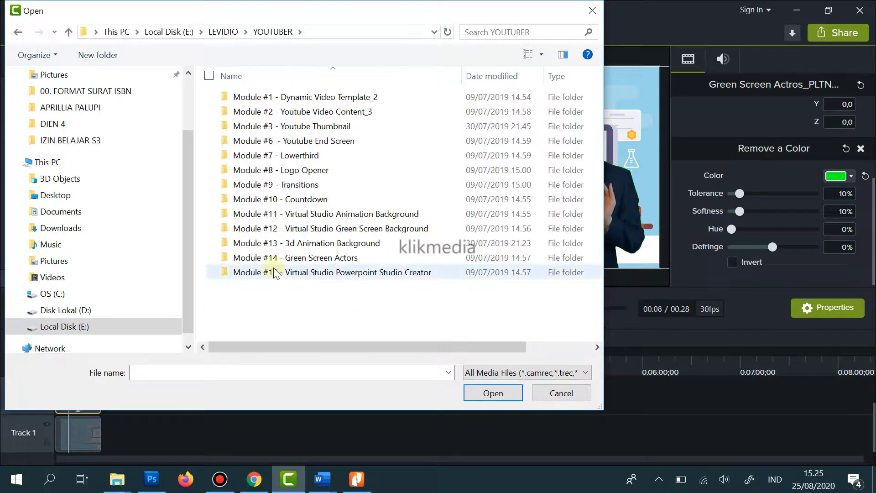
pyautogui.doubleClick(274, 258)
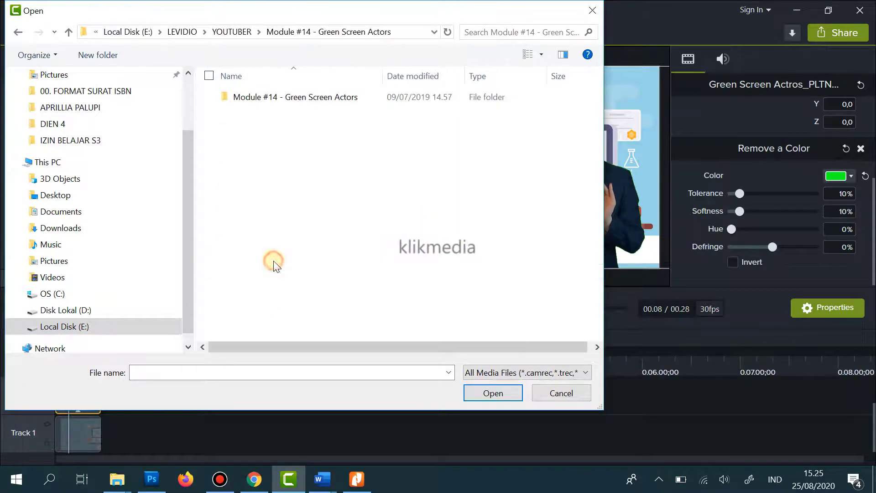
pyautogui.doubleClick(287, 97)
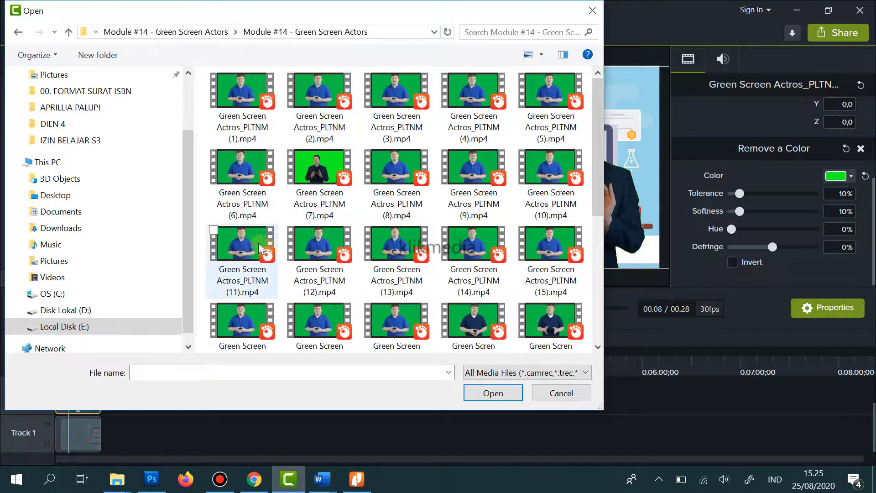
pyautogui.click(246, 175)
pyautogui.click(480, 393)
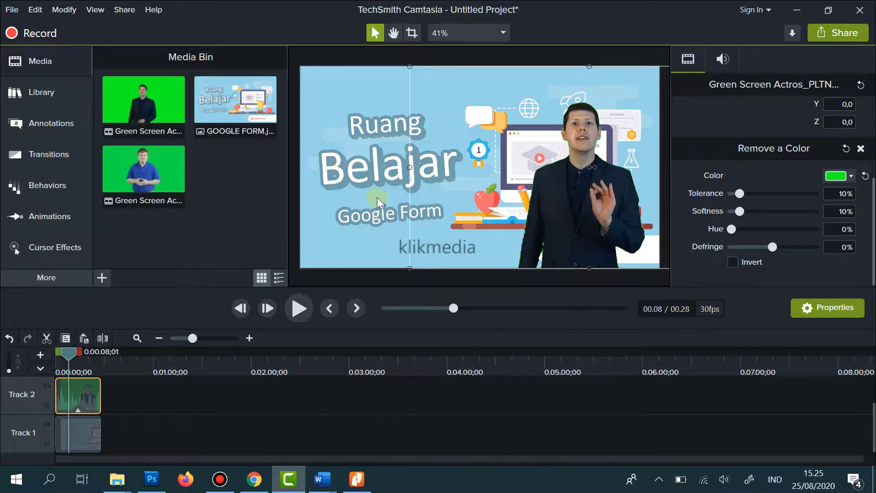
# Place the blue-shirt green screen video at the start of Track 3, scaled to about 101.7% and positioned at about X -189.3, Y 174.
pyautogui.scroll(1, 376, 226)
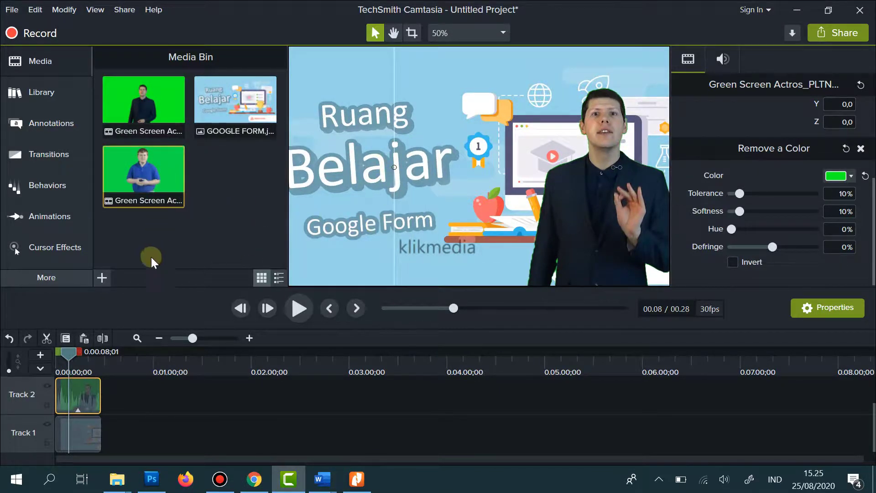
pyautogui.moveTo(146, 175); pyautogui.dragTo(44, 392)
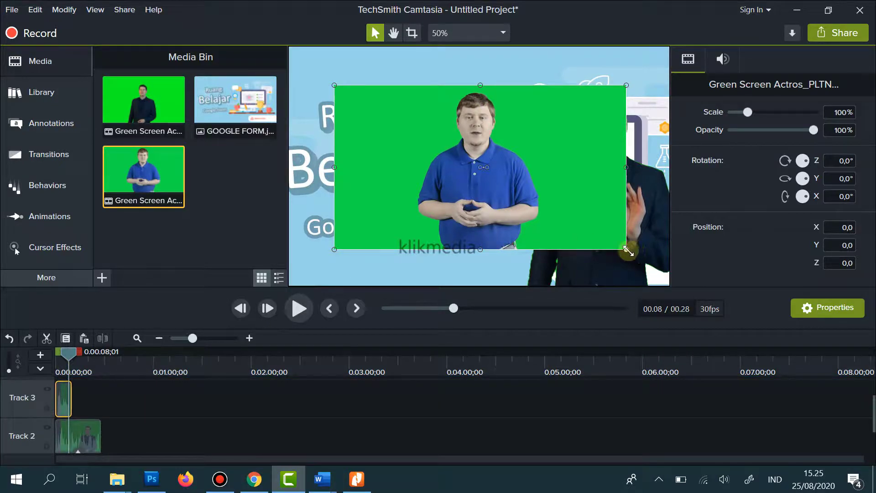
pyautogui.moveTo(626, 249)
pyautogui.mouseDown()
pyautogui.moveTo(657, 279)
pyautogui.moveTo(630, 252)
pyautogui.mouseUp()
pyautogui.moveTo(574, 217); pyautogui.dragTo(528, 176)
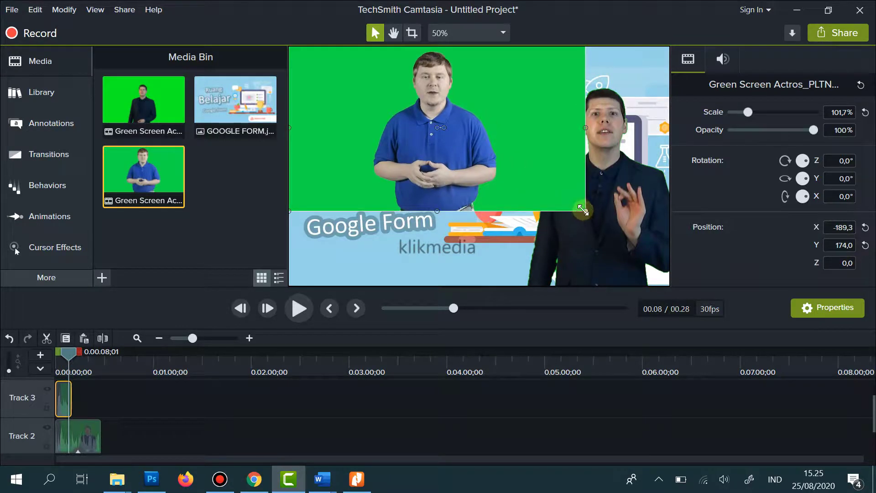
# Enlarge the blue-shirt green screen video to about 147.2% and position it at about X -419.8, Y 0.
pyautogui.moveTo(582, 210); pyautogui.dragTo(683, 283)
pyautogui.moveTo(617, 215); pyautogui.dragTo(501, 218)
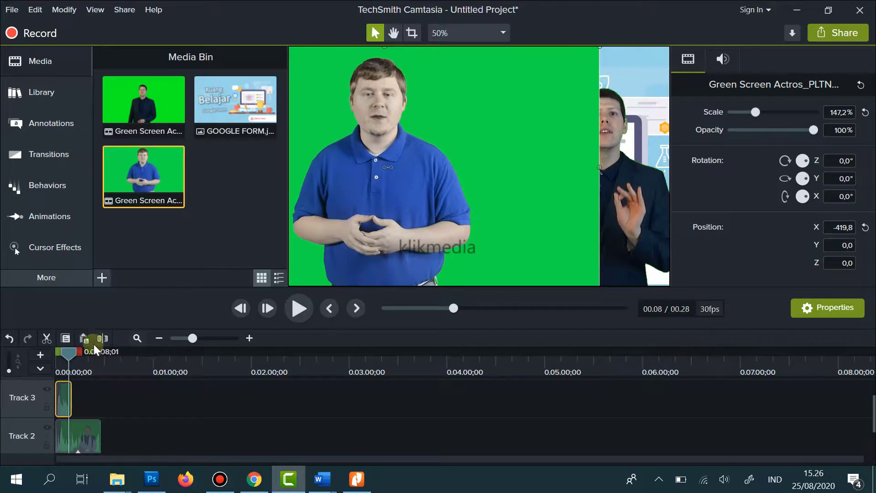
# At about 4 seconds, add the Remove a Color effect to the blue-shirt video and sample its green backdrop as the color to remove.
pyautogui.moveTo(68, 351); pyautogui.dragTo(63, 352)
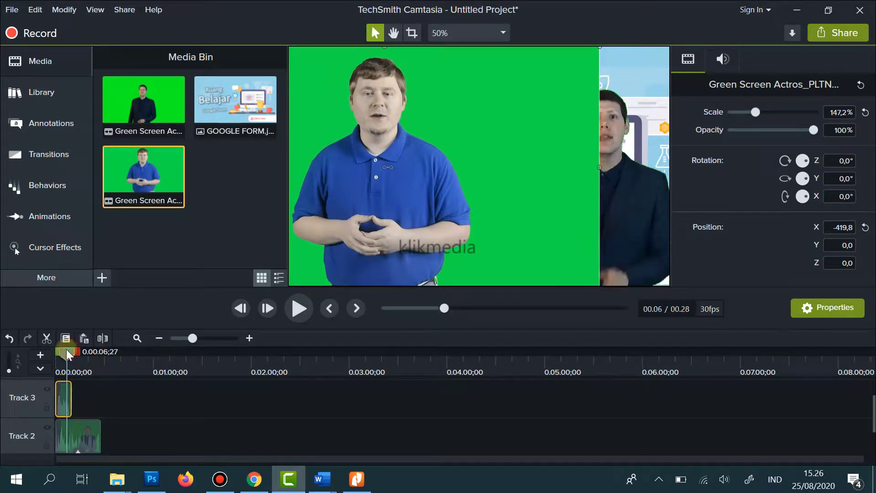
pyautogui.rightClick(508, 168)
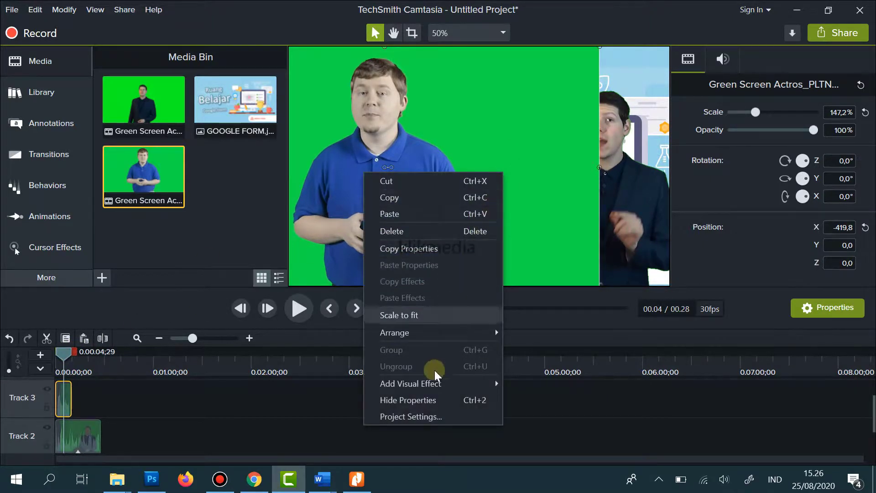
pyautogui.moveTo(431, 392)
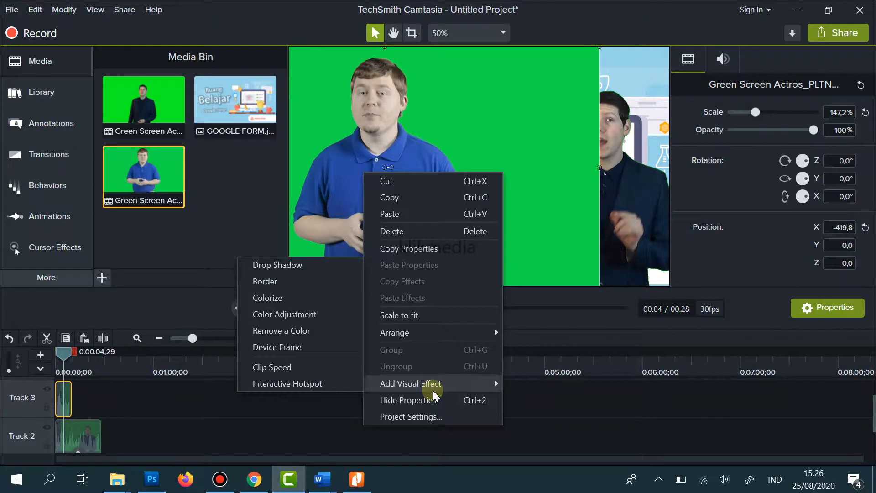
pyautogui.click(300, 331)
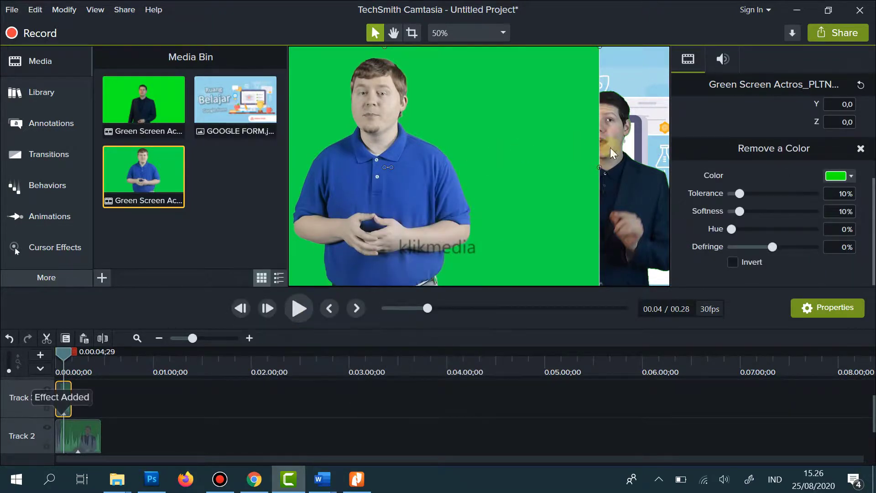
pyautogui.click(850, 176)
pyautogui.click(848, 210)
pyautogui.click(504, 137)
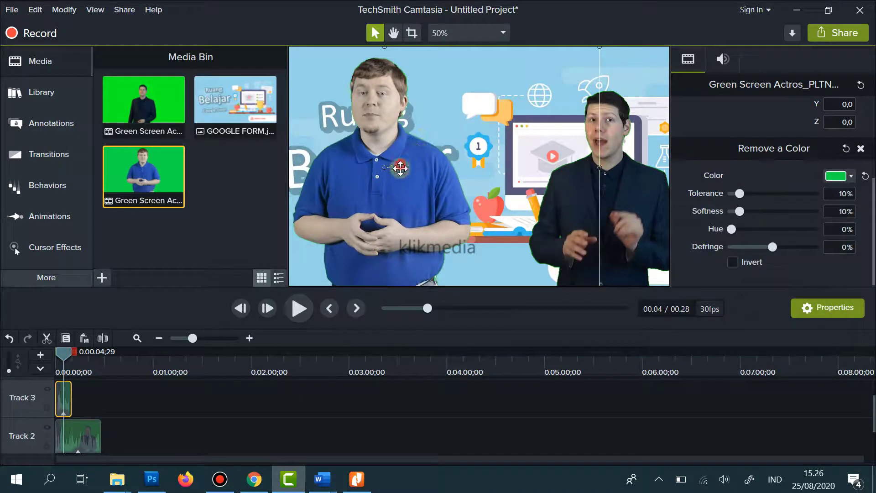
# Shrink the keyed blue-shirt presenter slightly and place him on the left side of the background image at about Y -74.7.
pyautogui.moveTo(398, 164); pyautogui.dragTo(396, 187)
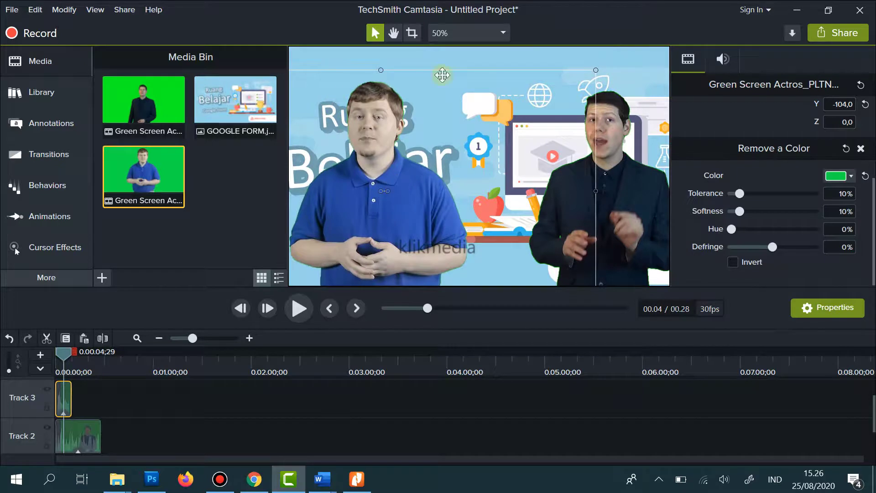
pyautogui.moveTo(595, 70); pyautogui.dragTo(543, 112)
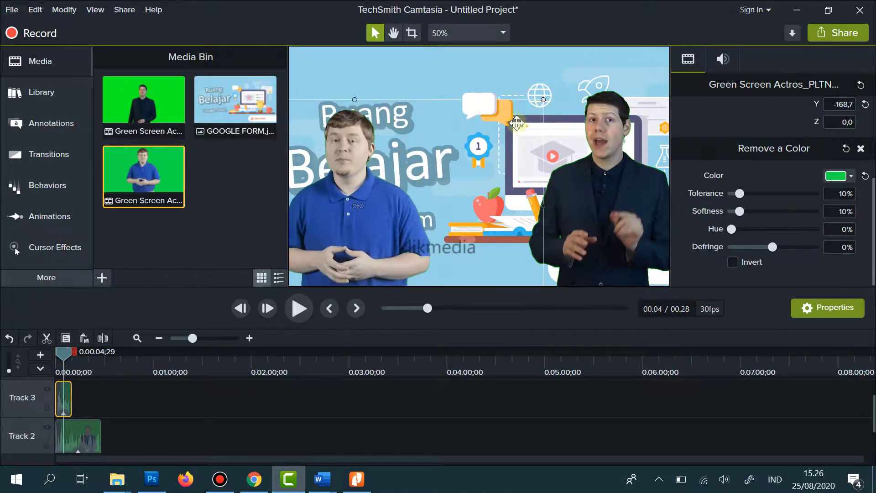
pyautogui.moveTo(380, 231); pyautogui.dragTo(396, 214)
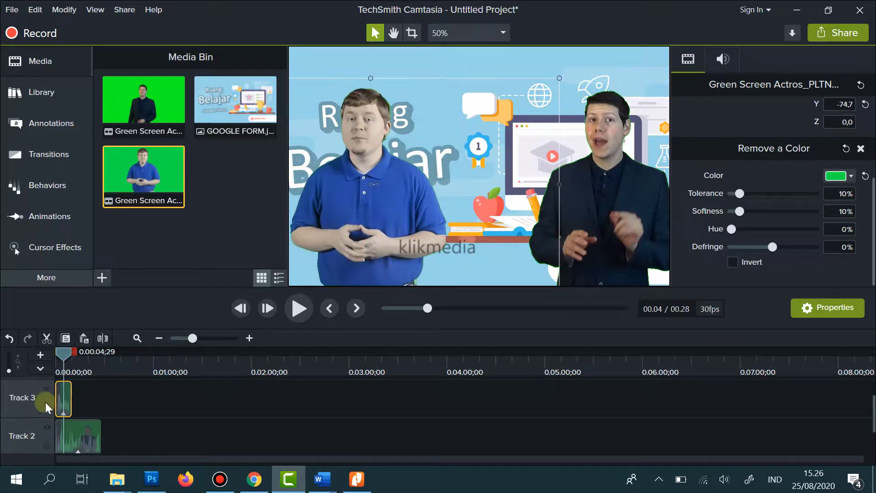
# Play the composition from the beginning to check both keyed presenters over the background, stopping at about 8 seconds.
pyautogui.moveTo(63, 360); pyautogui.dragTo(24, 365)
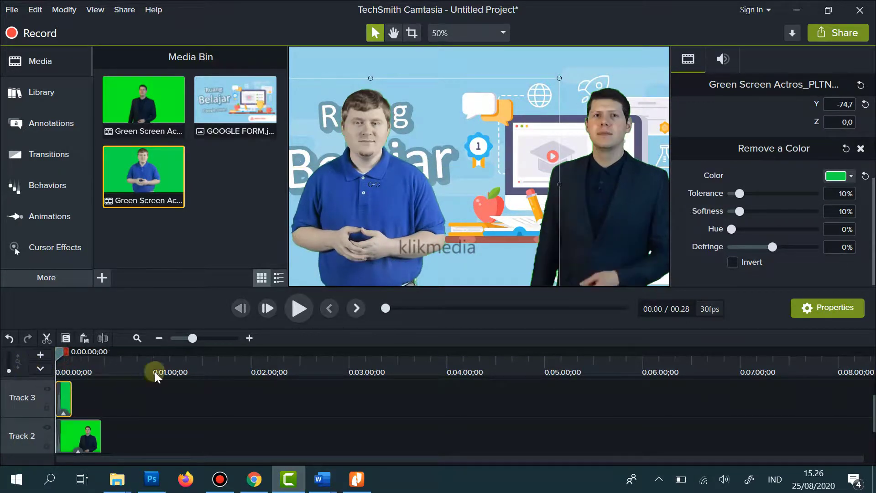
pyautogui.click(306, 311)
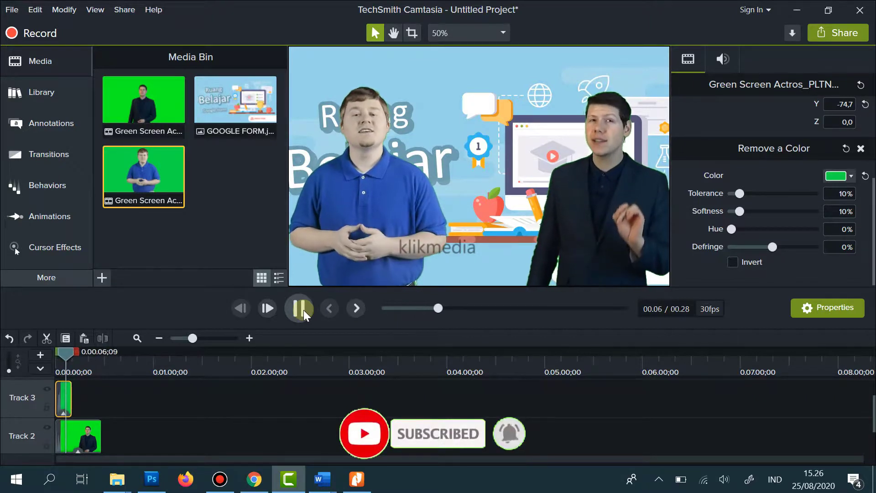
pyautogui.click(303, 308)
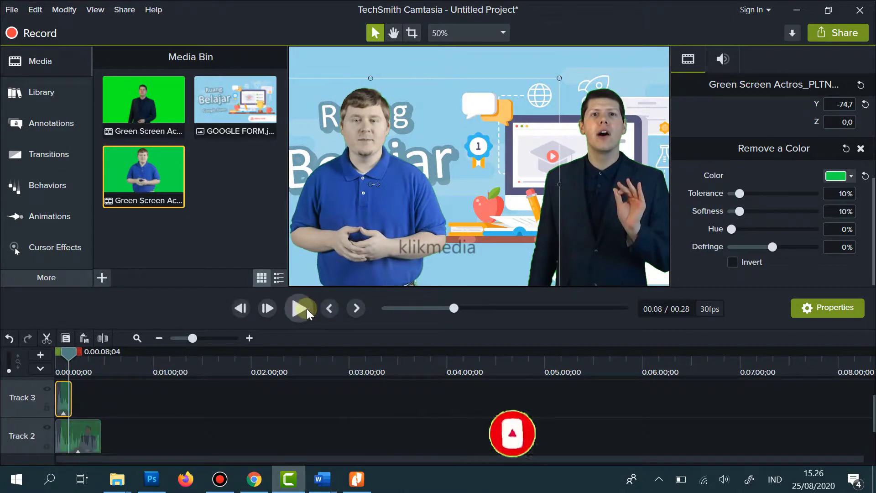